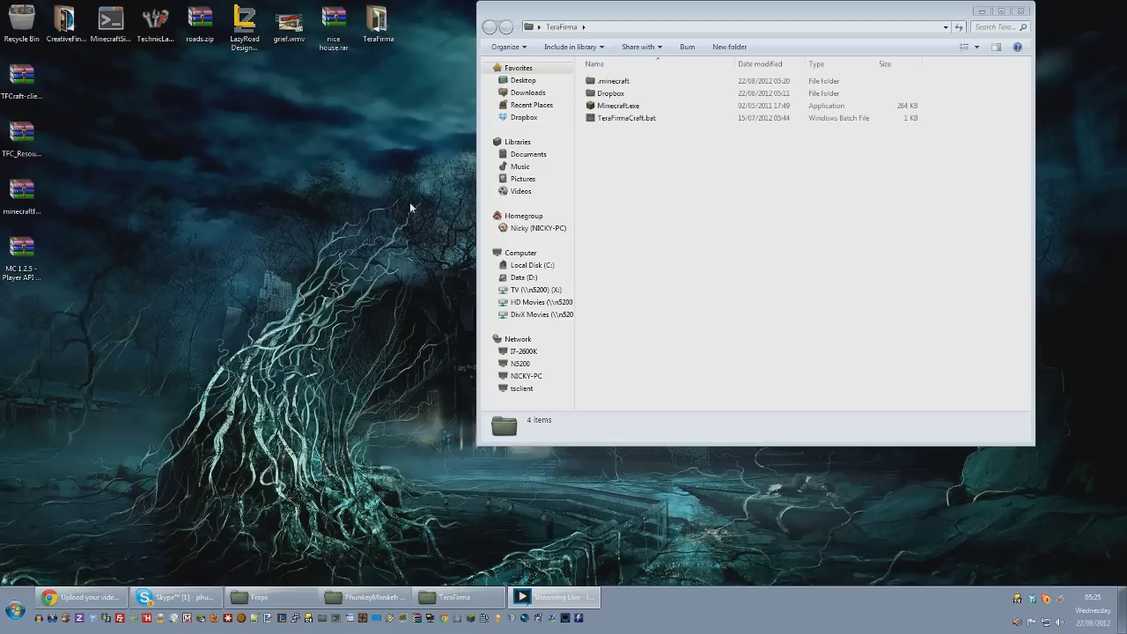
pyautogui.click(378, 25)
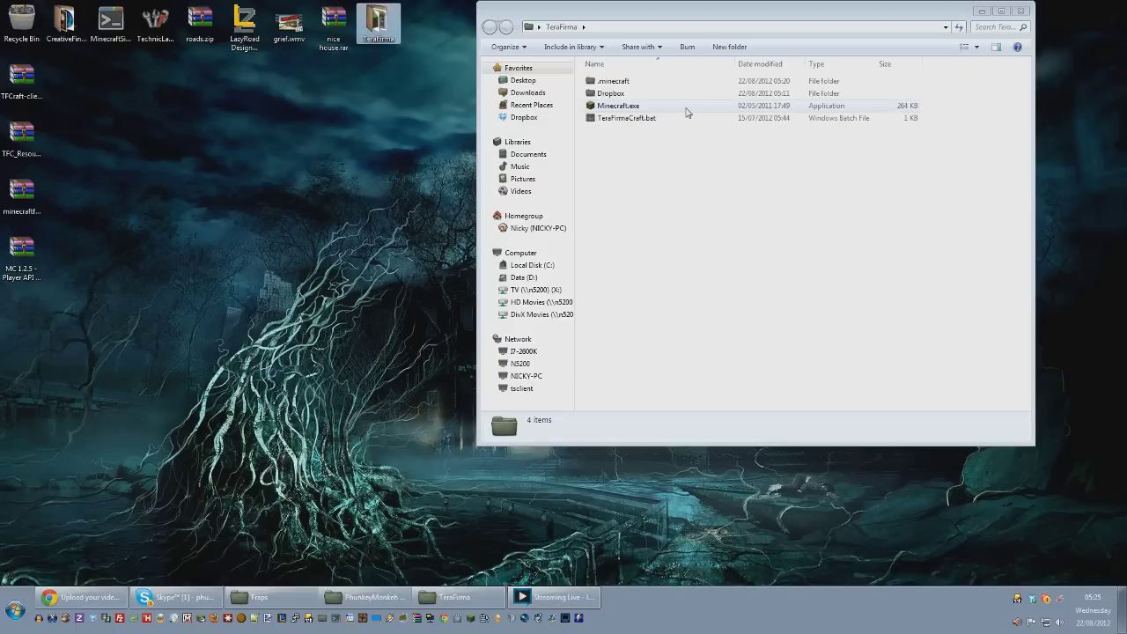
pyautogui.click(634, 118)
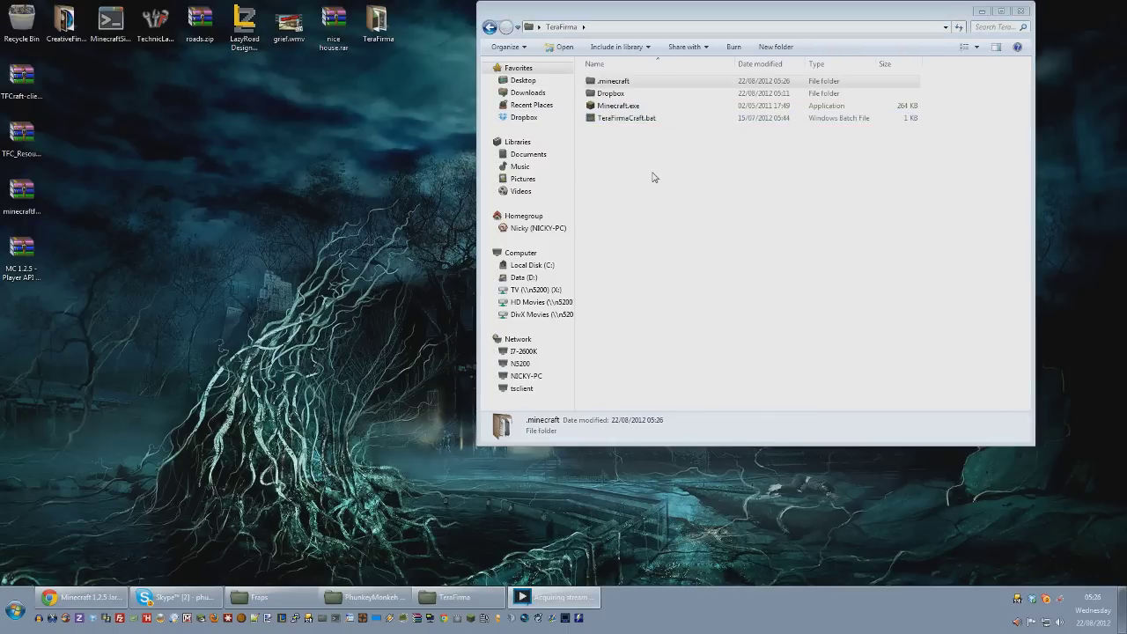
pyautogui.click(672, 14)
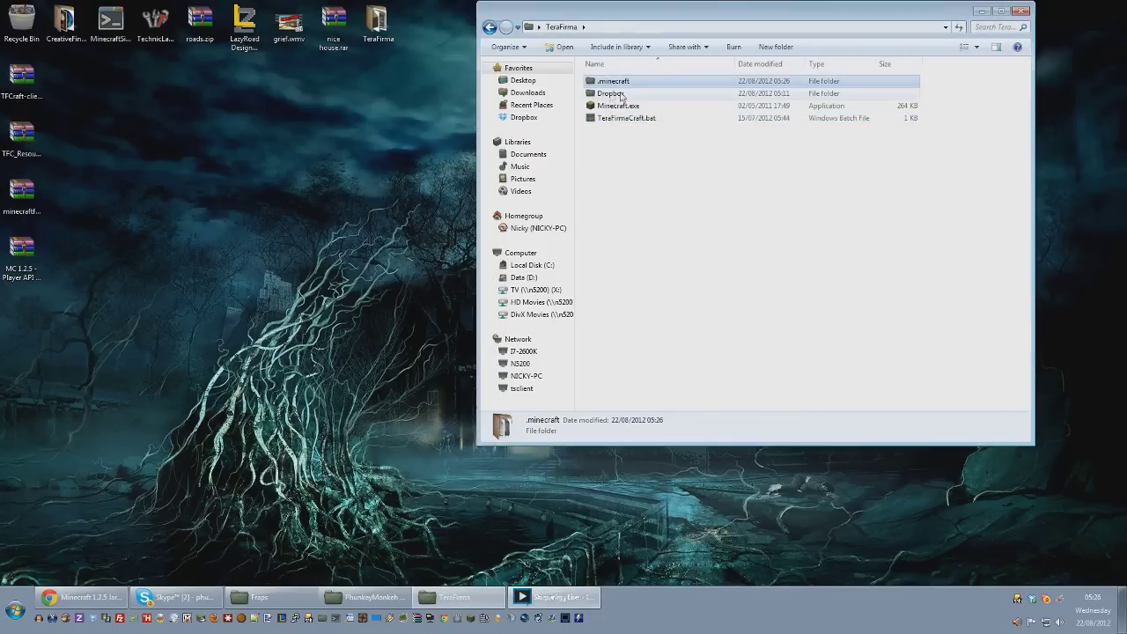
pyautogui.doubleClick(613, 81)
pyautogui.press('BackSpace')
# Step: Test-launch the game with TeraFirmaCraft.bat, log in with the remembered credentials, decline the update, and close the game from its main menu
pyautogui.doubleClick(623, 118)
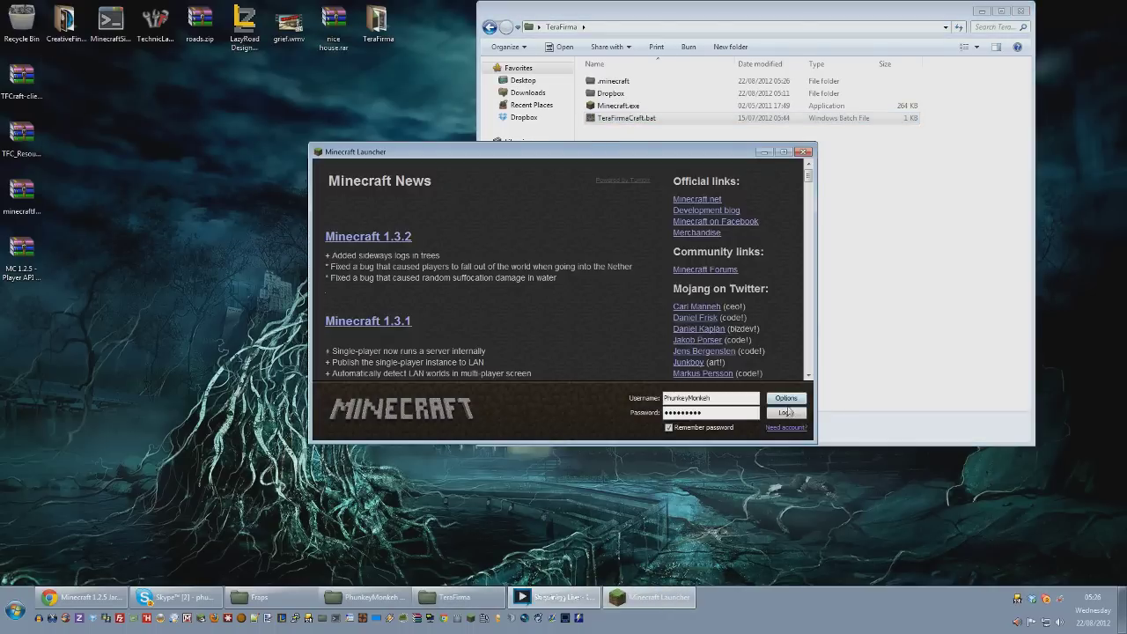
pyautogui.click(787, 412)
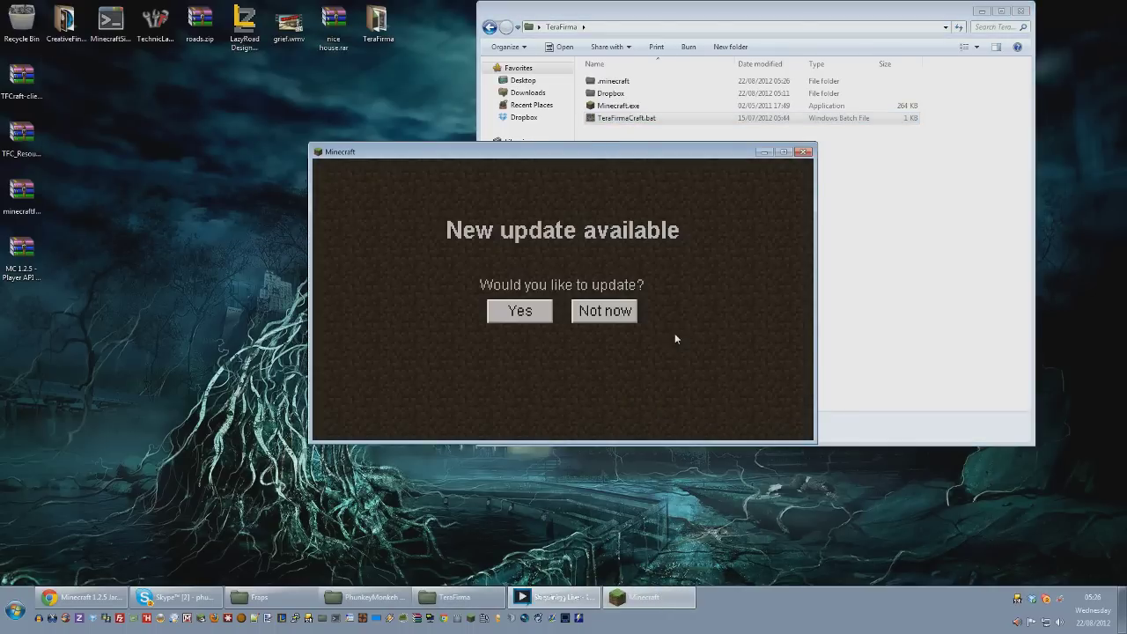
pyautogui.click(610, 317)
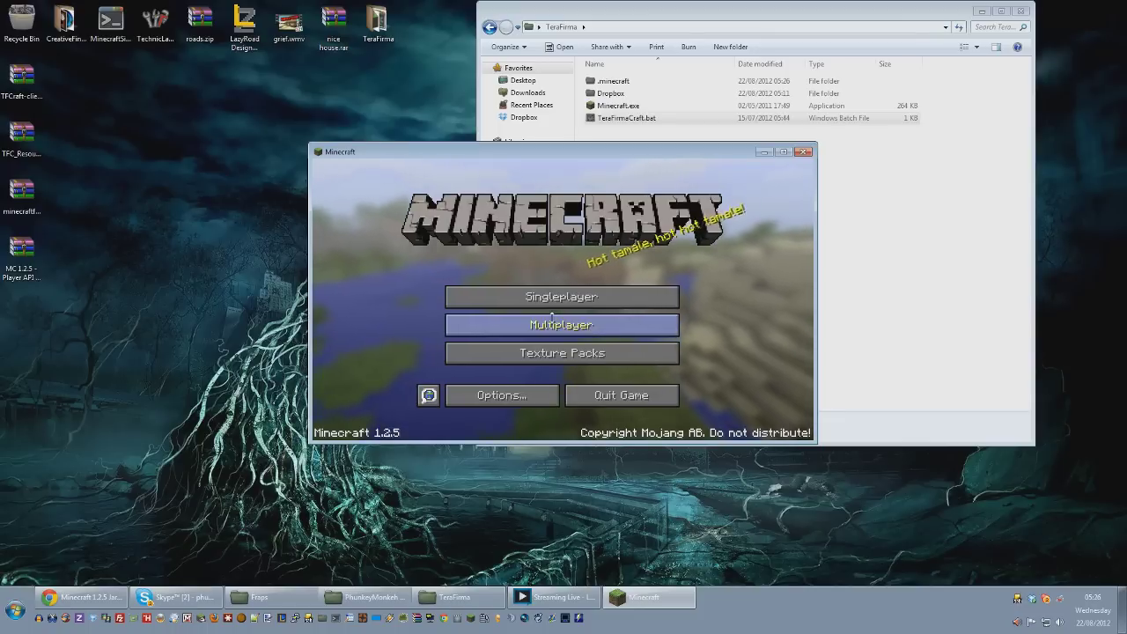
pyautogui.click(803, 152)
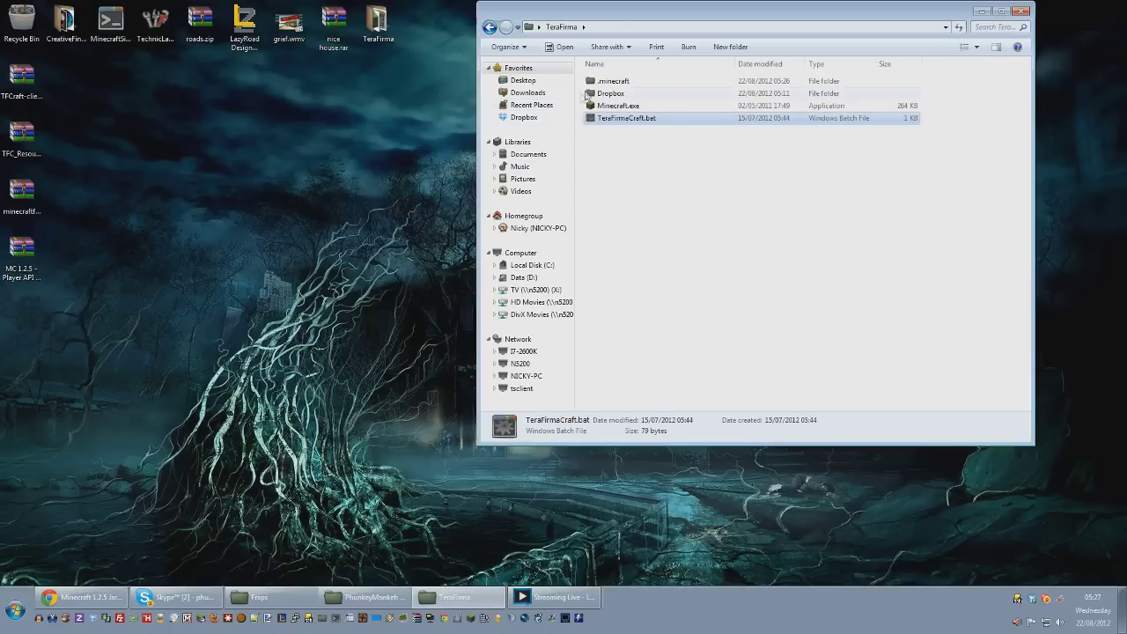
# Step: Open minecraft.jar from the .minecraft\bin folder in WinRAR
pyautogui.doubleClick(606, 82)
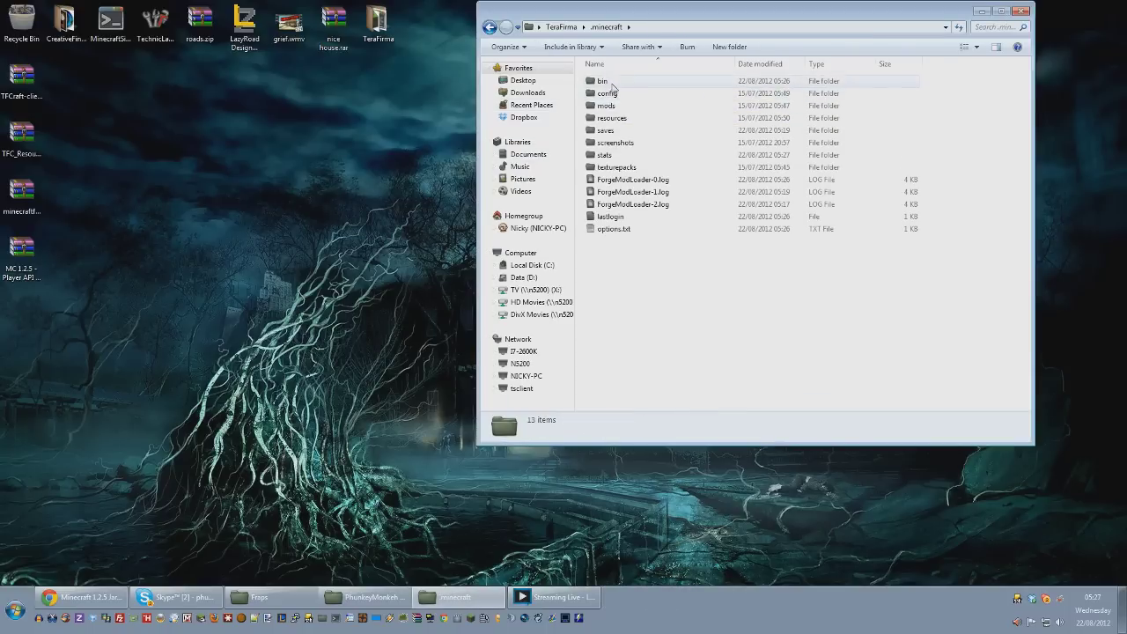
pyautogui.doubleClick(604, 81)
pyautogui.rightClick(617, 143)
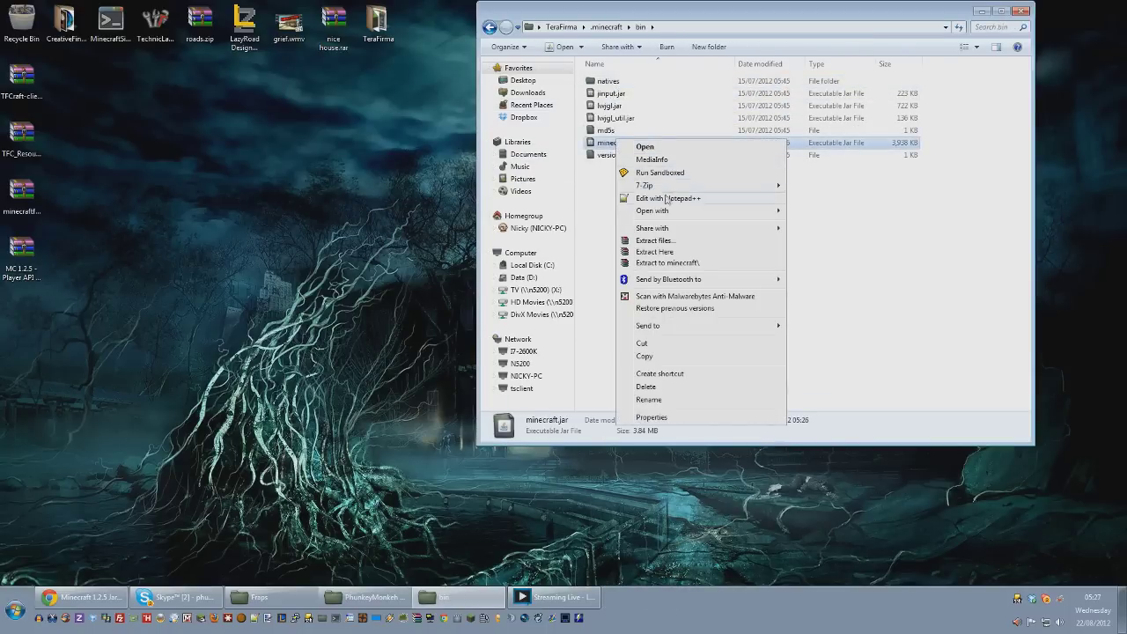
pyautogui.moveTo(704, 211)
pyautogui.click(828, 249)
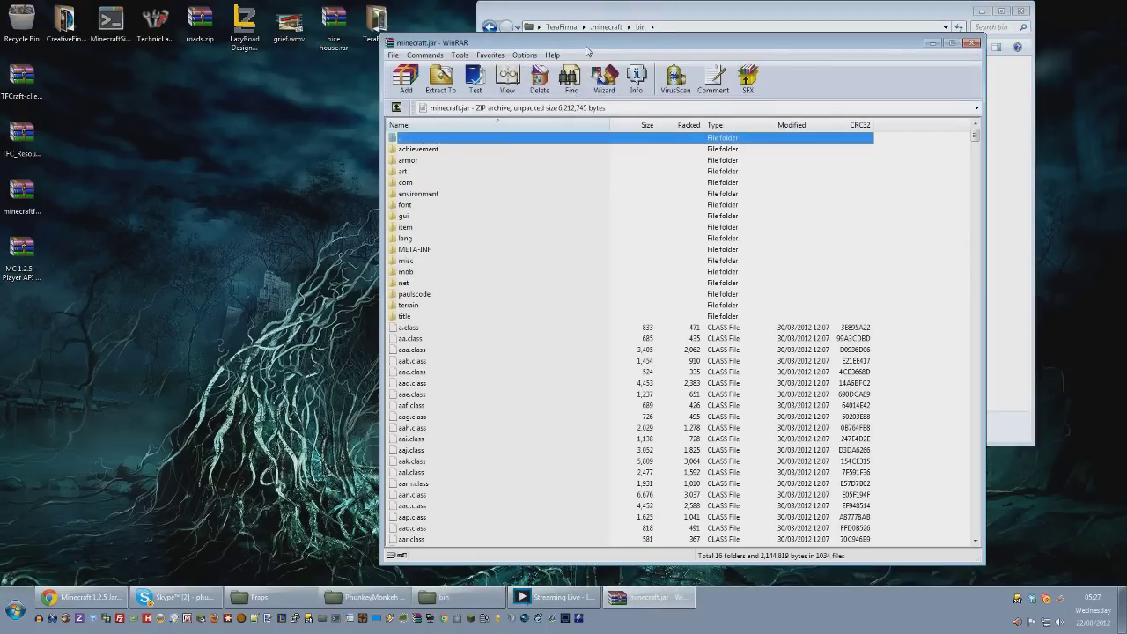
pyautogui.moveTo(586, 48); pyautogui.dragTo(615, 35)
# Step: Delete the META-INF folder from minecraft.jar
pyautogui.click(446, 240)
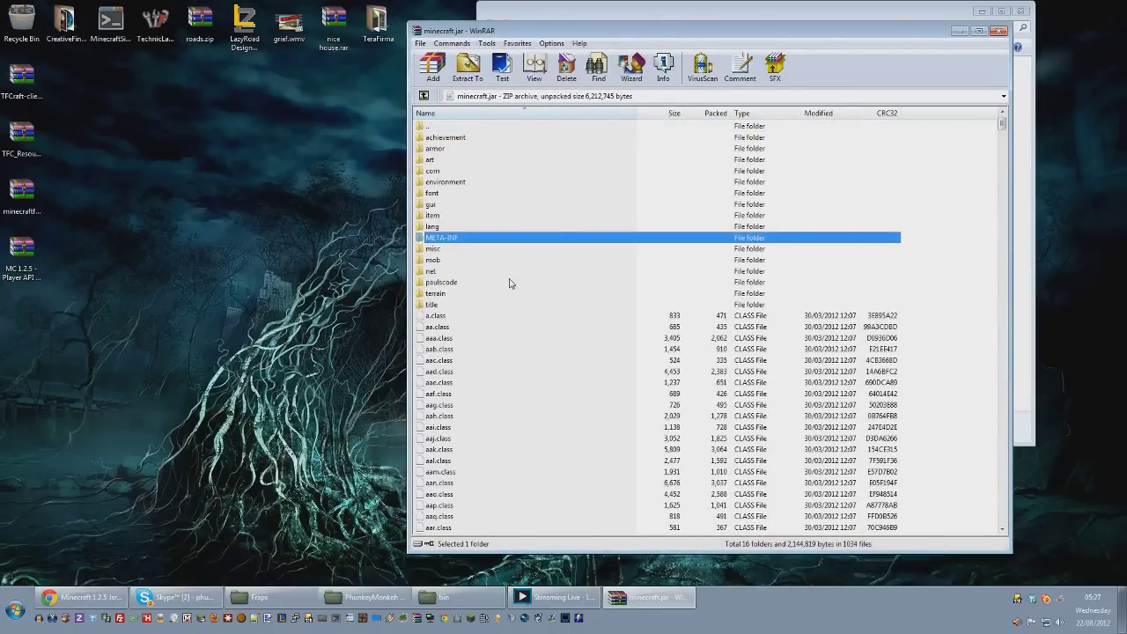
pyautogui.press('Delete')
pyautogui.press('Return')
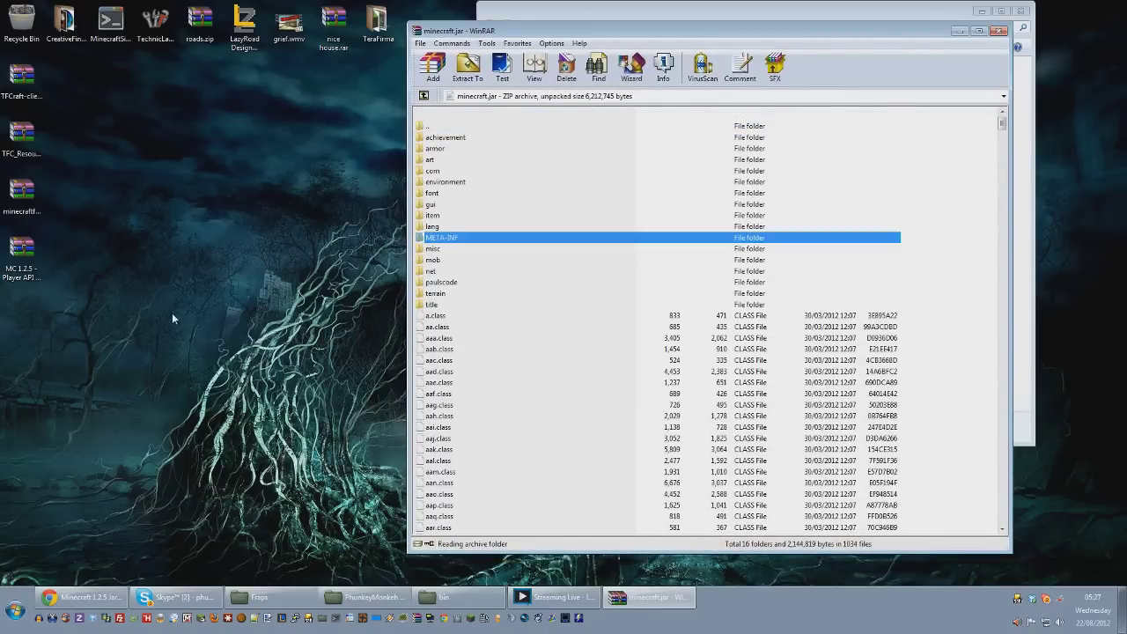
# Step: Extract the TFCraft client, TFC resources, minecraftforge client and MC 1.2.5 Player API archives on the desktop, each into its own folder
pyautogui.moveTo(56, 300); pyautogui.dragTo(24, 72)
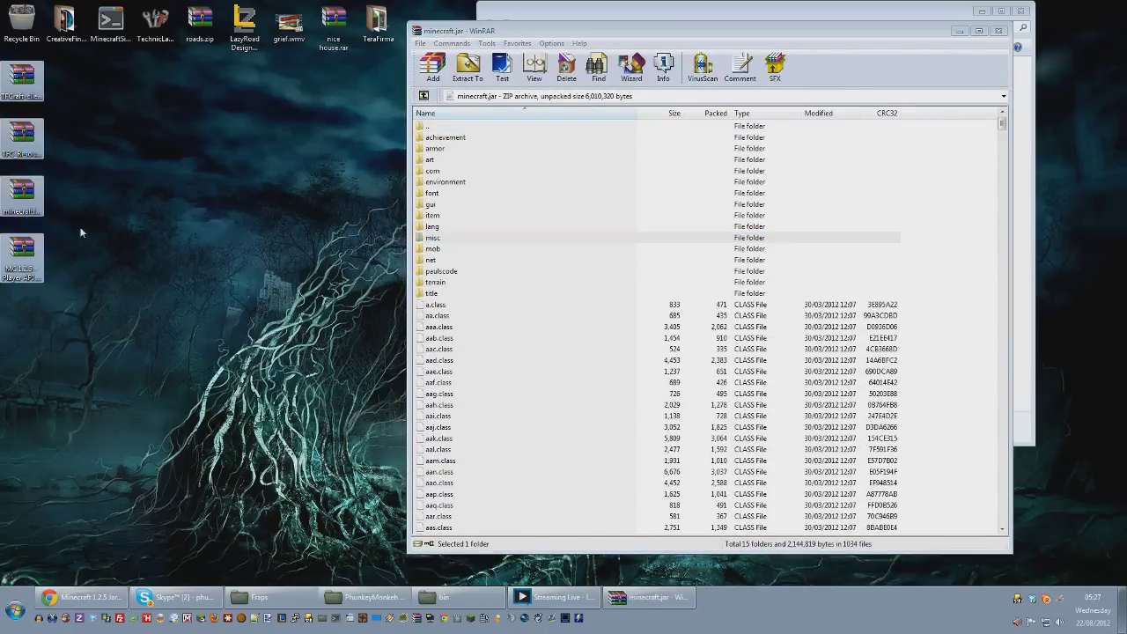
pyautogui.click(80, 270)
pyautogui.rightClick(25, 80)
pyautogui.click(86, 150)
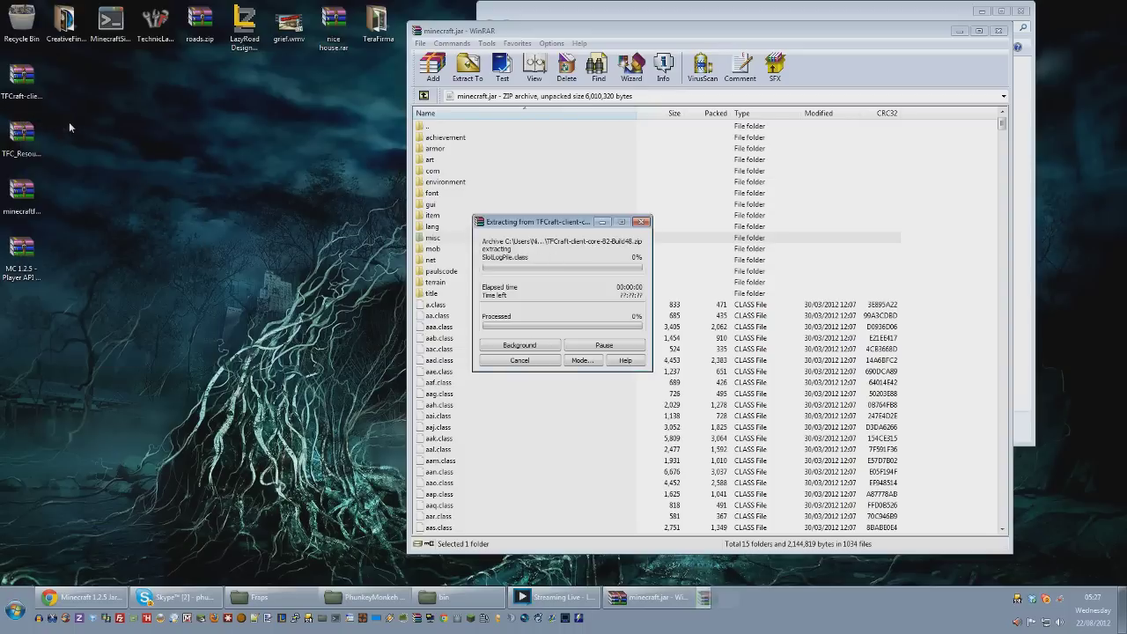
pyautogui.rightClick(27, 140)
pyautogui.click(123, 207)
pyautogui.rightClick(14, 182)
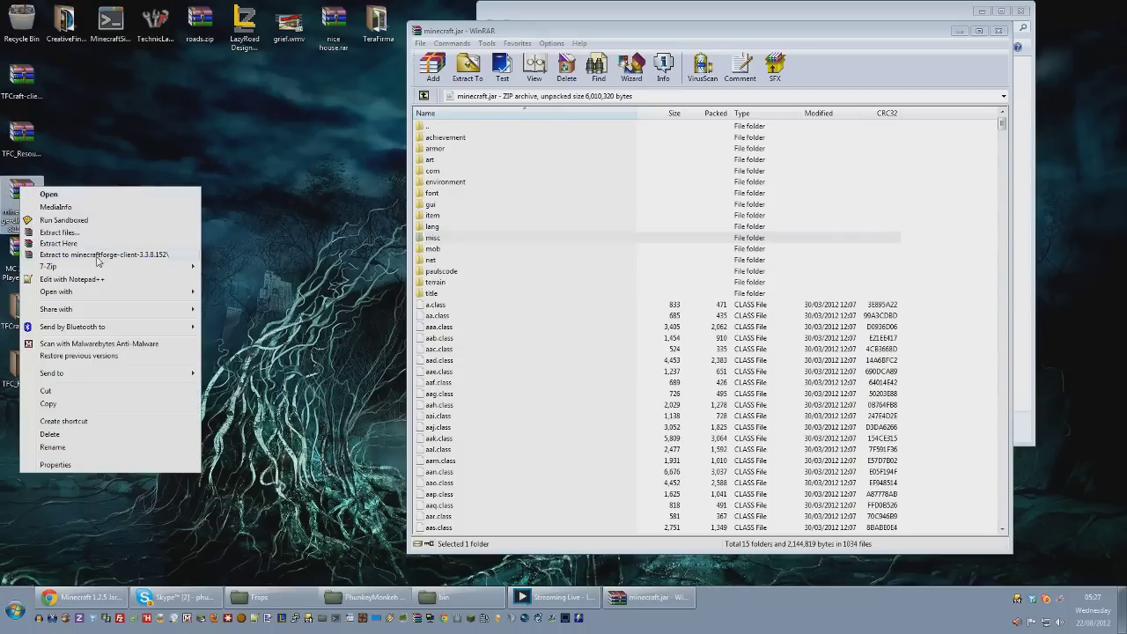
pyautogui.click(93, 263)
pyautogui.rightClick(24, 261)
pyautogui.click(129, 331)
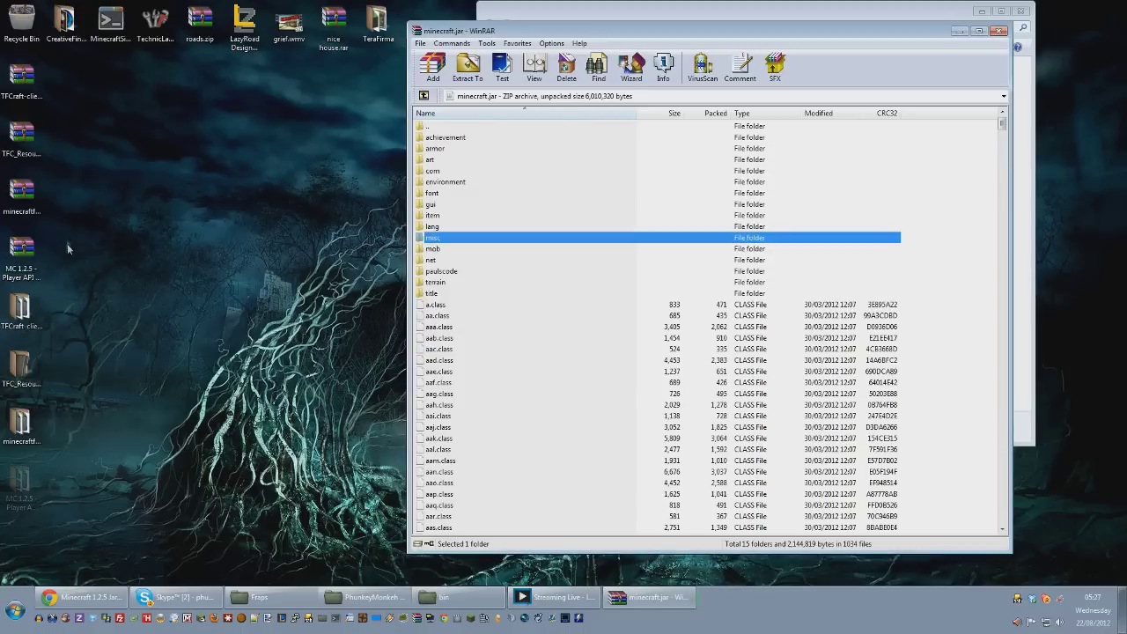
# Step: Move the four mod archives to the Recycle Bin and put their extracted folders in the vacated desktop spots
pyautogui.moveTo(61, 262); pyautogui.dragTo(30, 69)
pyautogui.moveTo(25, 77); pyautogui.dragTo(22, 25)
pyautogui.moveTo(50, 506); pyautogui.dragTo(22, 310)
pyautogui.moveTo(21, 308); pyautogui.dragTo(30, 88)
pyautogui.click(112, 217)
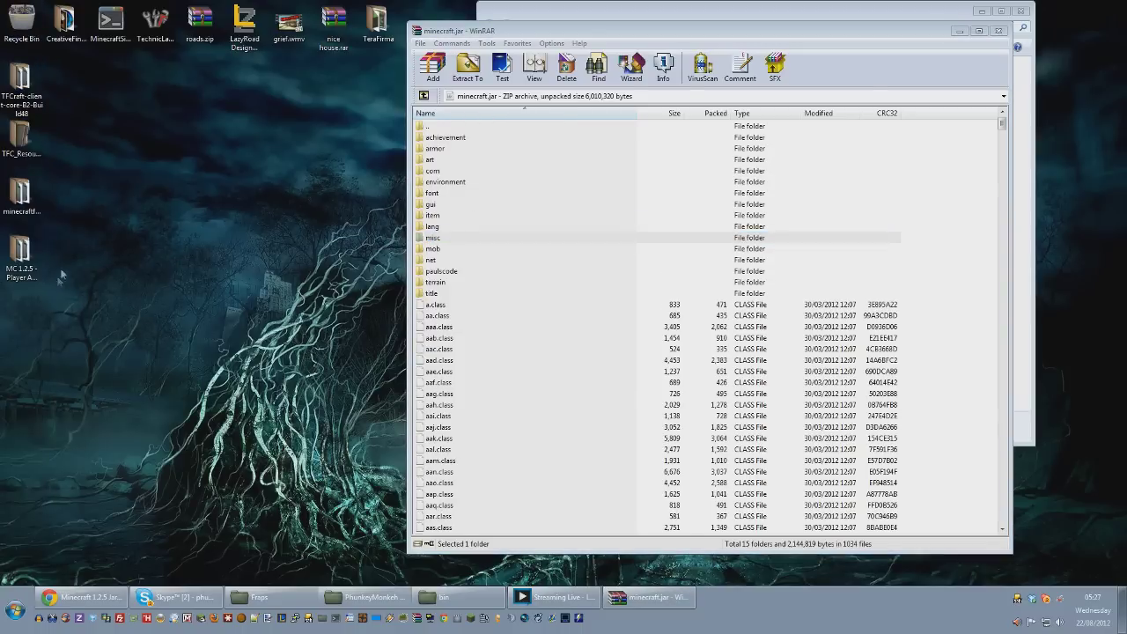
pyautogui.moveTo(45, 276); pyautogui.dragTo(7, 181)
pyautogui.moveTo(28, 227); pyautogui.dragTo(121, 170)
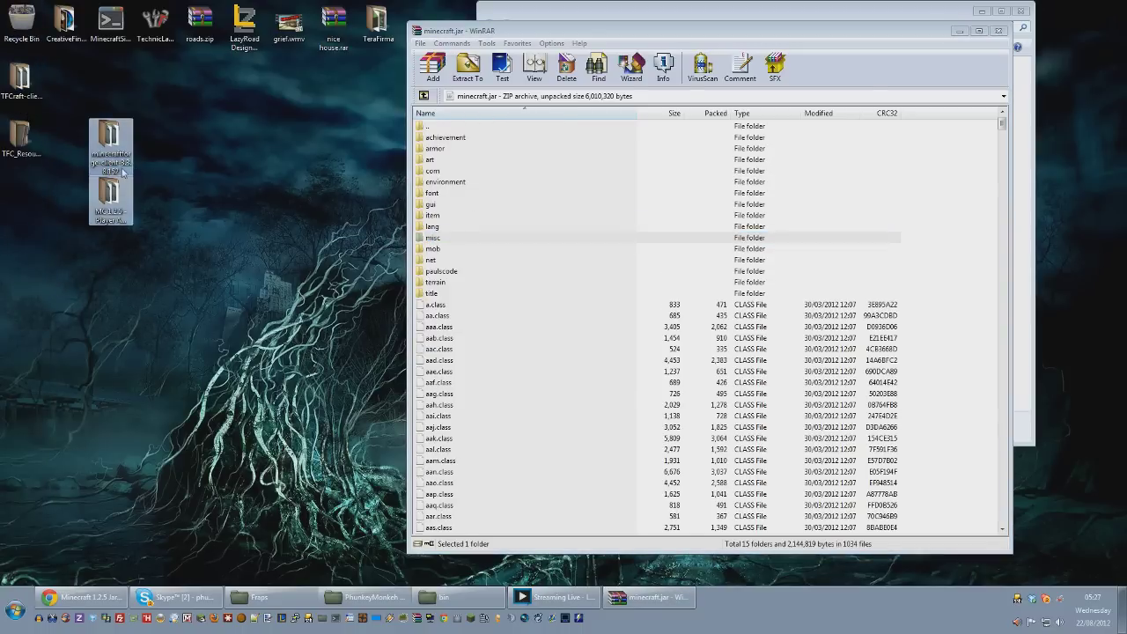
pyautogui.moveTo(149, 250); pyautogui.dragTo(19, 187)
pyautogui.click(84, 225)
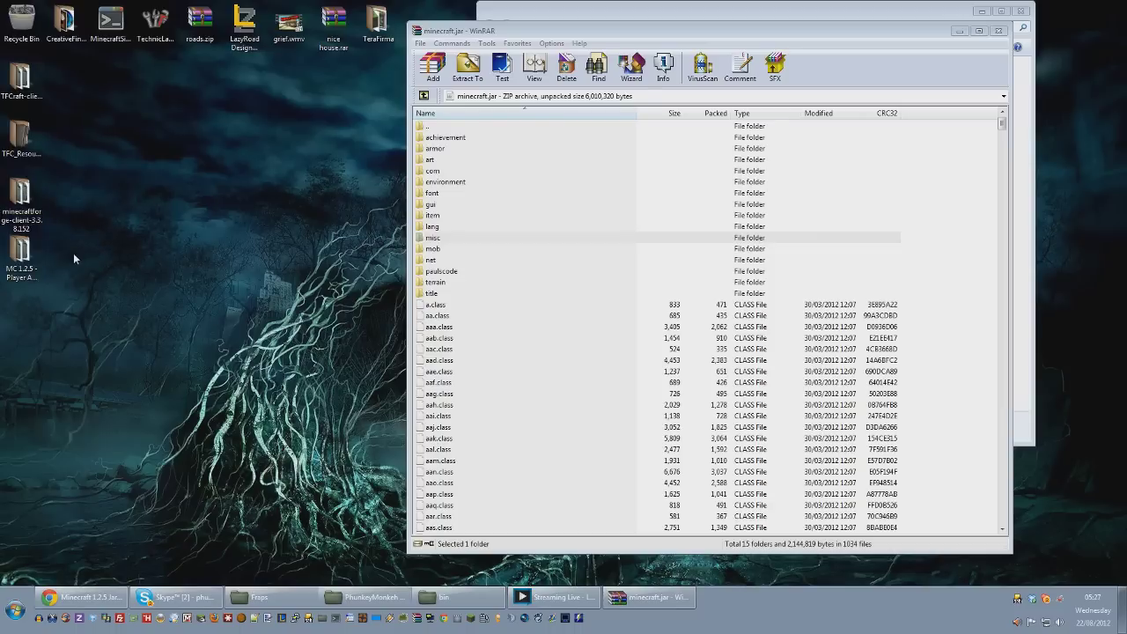
# Step: Add the entire contents of the minecraftforge-client-3.3.8.152 folder to minecraft.jar, replacing existing files, and close both the folder and the archive
pyautogui.click(20, 189)
pyautogui.doubleClick(27, 205)
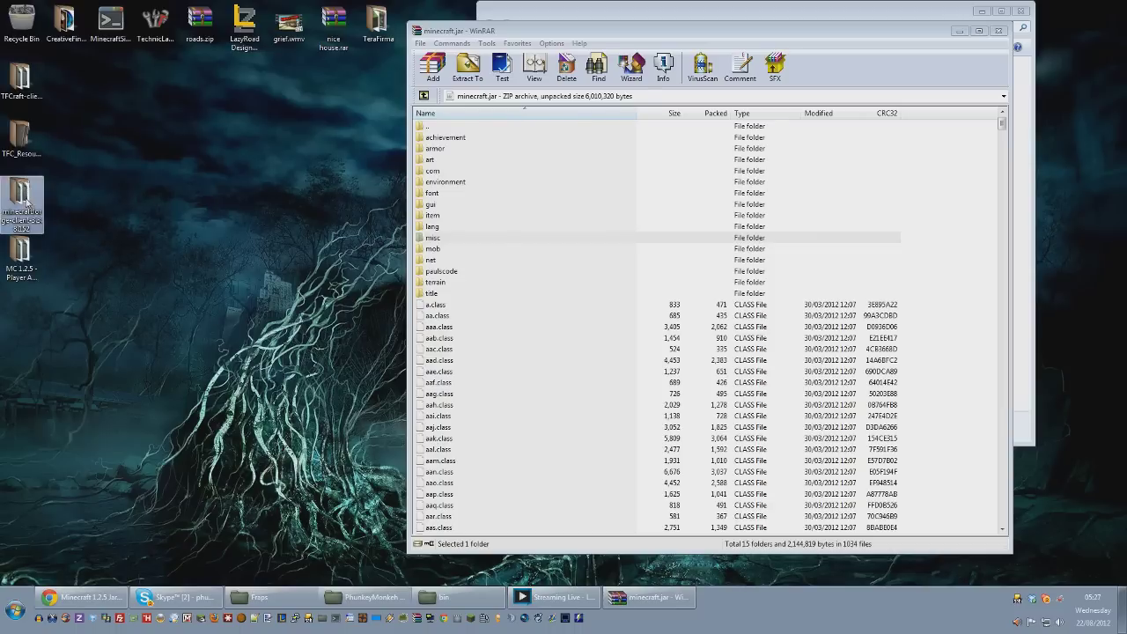
pyautogui.moveTo(662, 38); pyautogui.dragTo(230, 44)
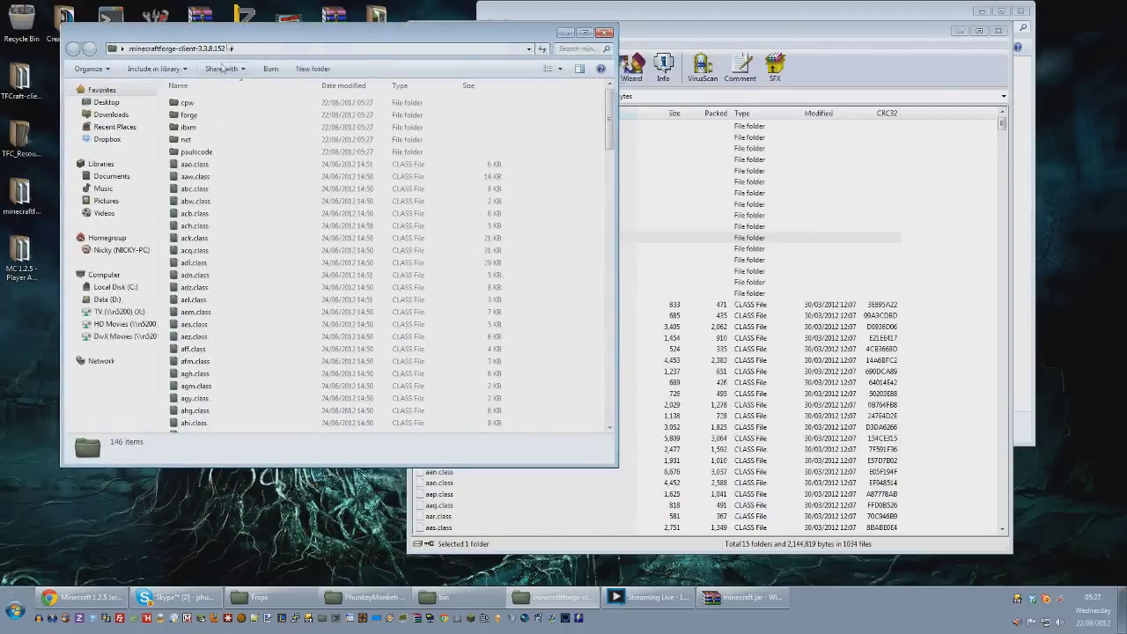
pyautogui.click(195, 189)
pyautogui.press('s')
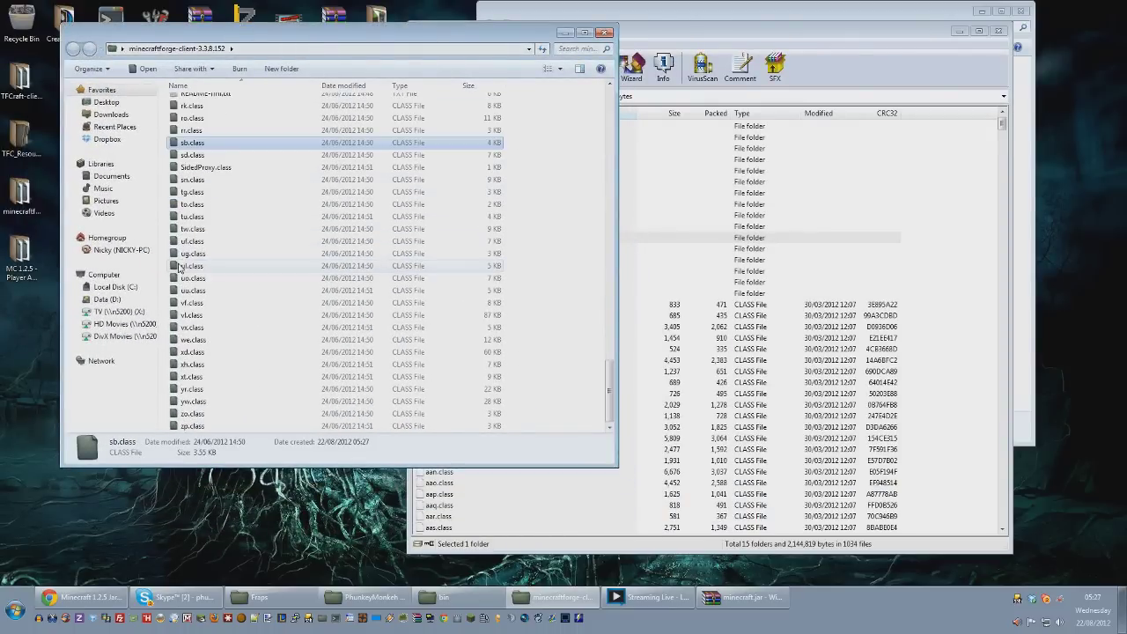
pyautogui.click(214, 242)
pyautogui.hotkey('ctrl', 'a')
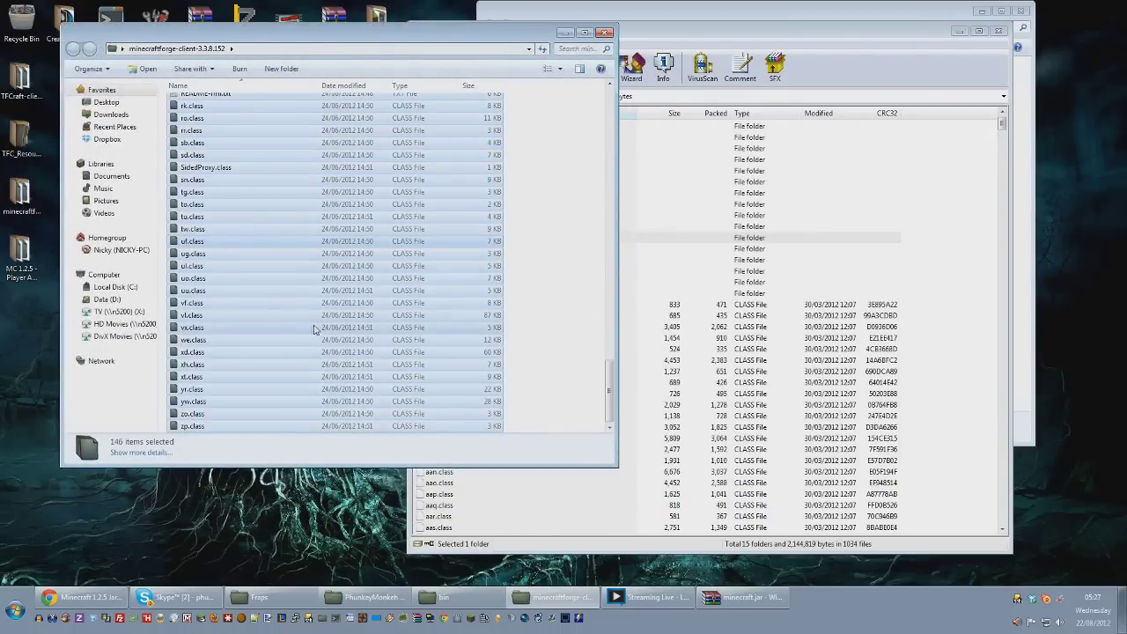
pyautogui.moveTo(257, 210); pyautogui.dragTo(803, 484)
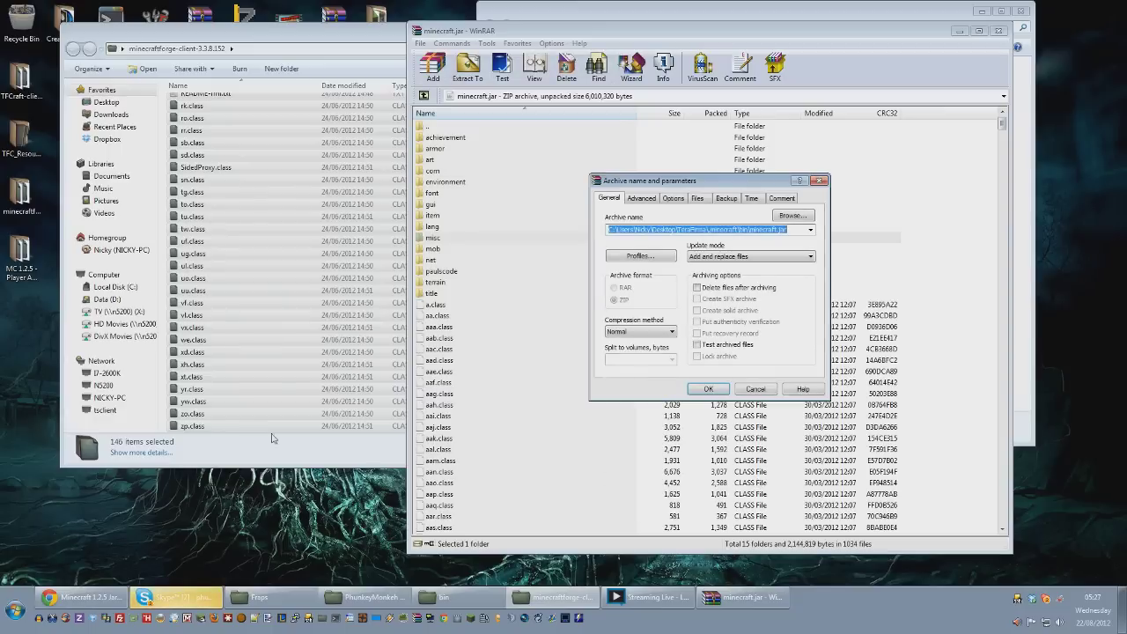
pyautogui.click(708, 389)
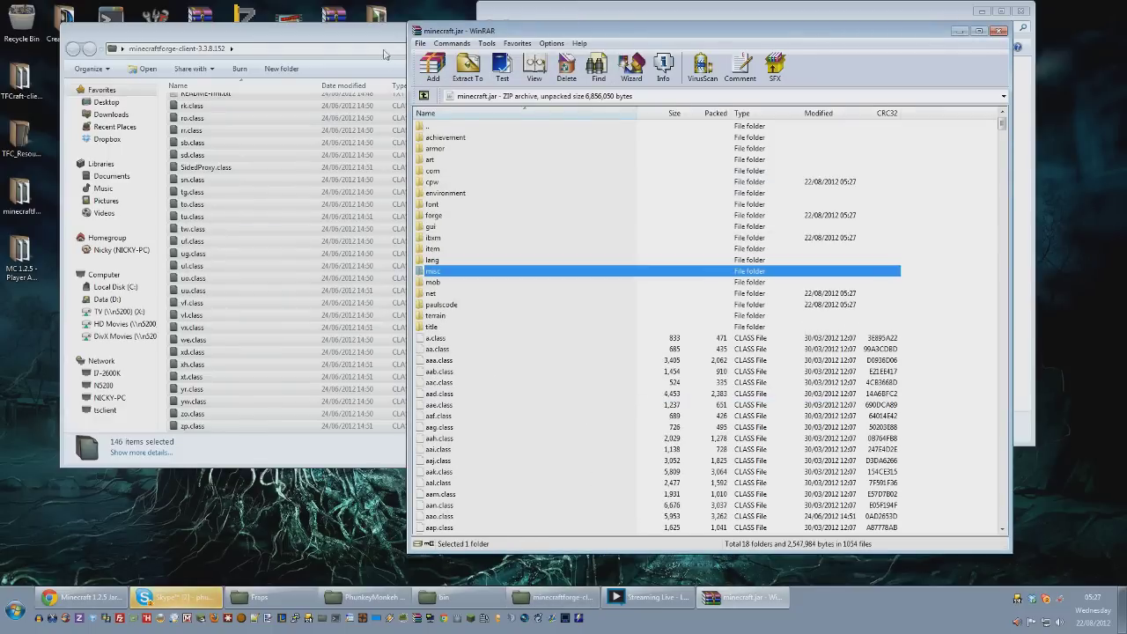
pyautogui.click(607, 35)
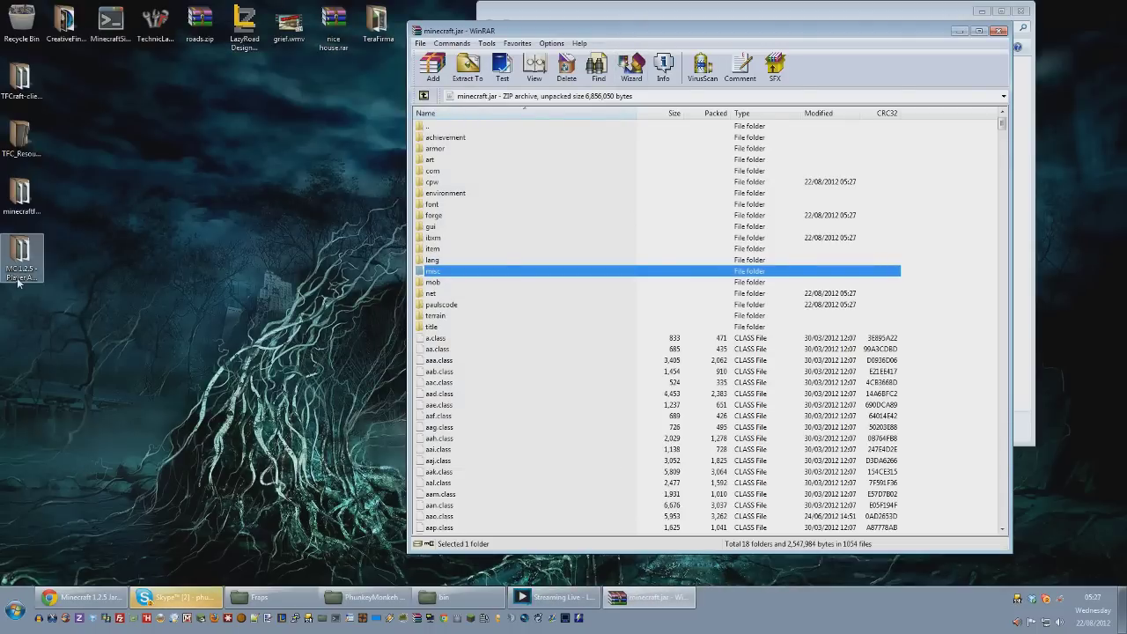
pyautogui.click(999, 31)
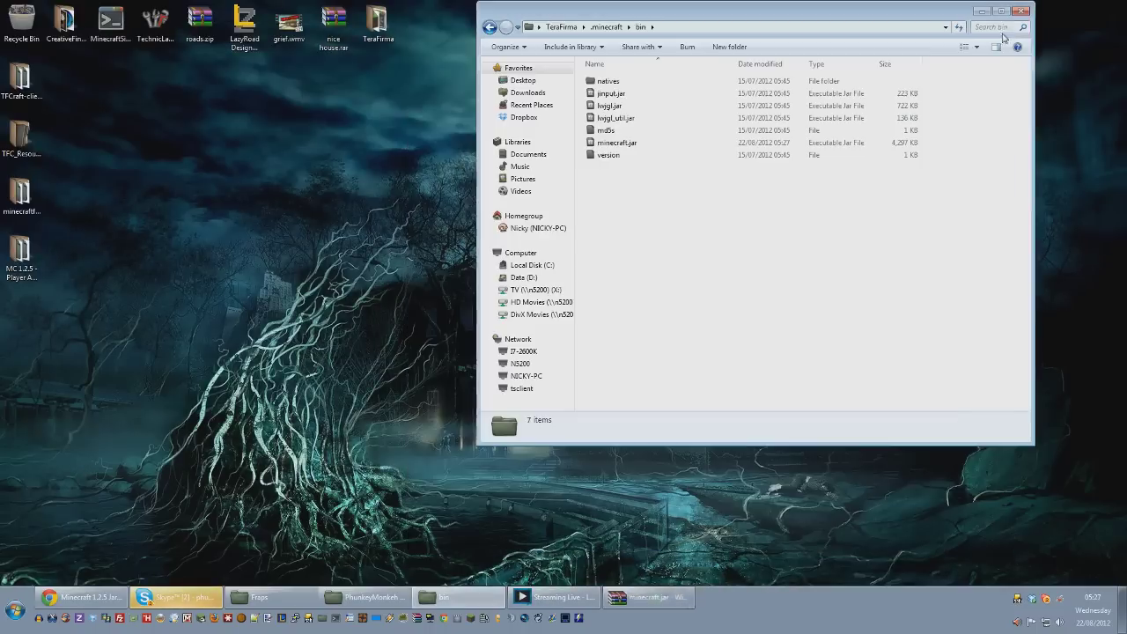
# Step: Return to the TeraFirma folder, launch TeraFirmaCraft.bat again, log in with the remembered credentials, and decline the update
pyautogui.click(610, 27)
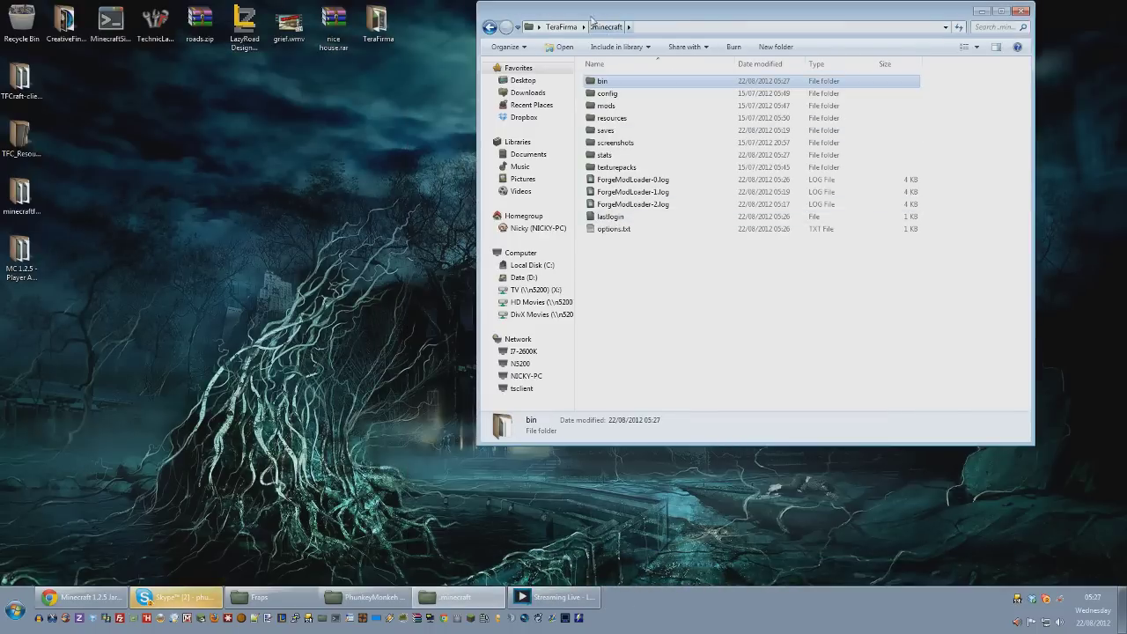
pyautogui.click(564, 28)
pyautogui.doubleClick(621, 118)
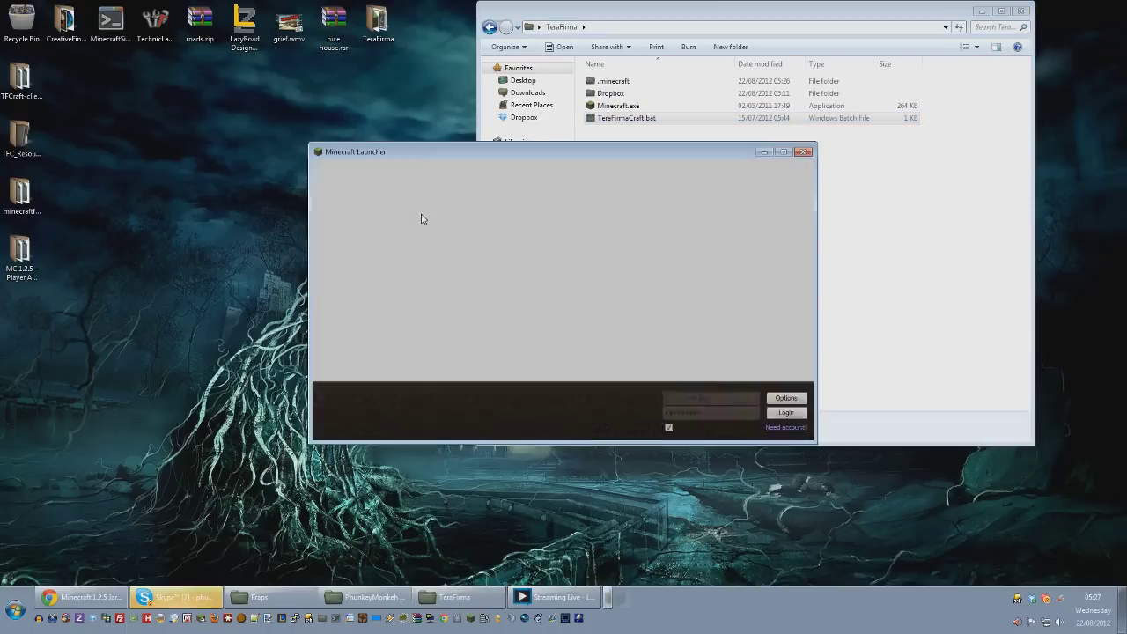
pyautogui.click(793, 412)
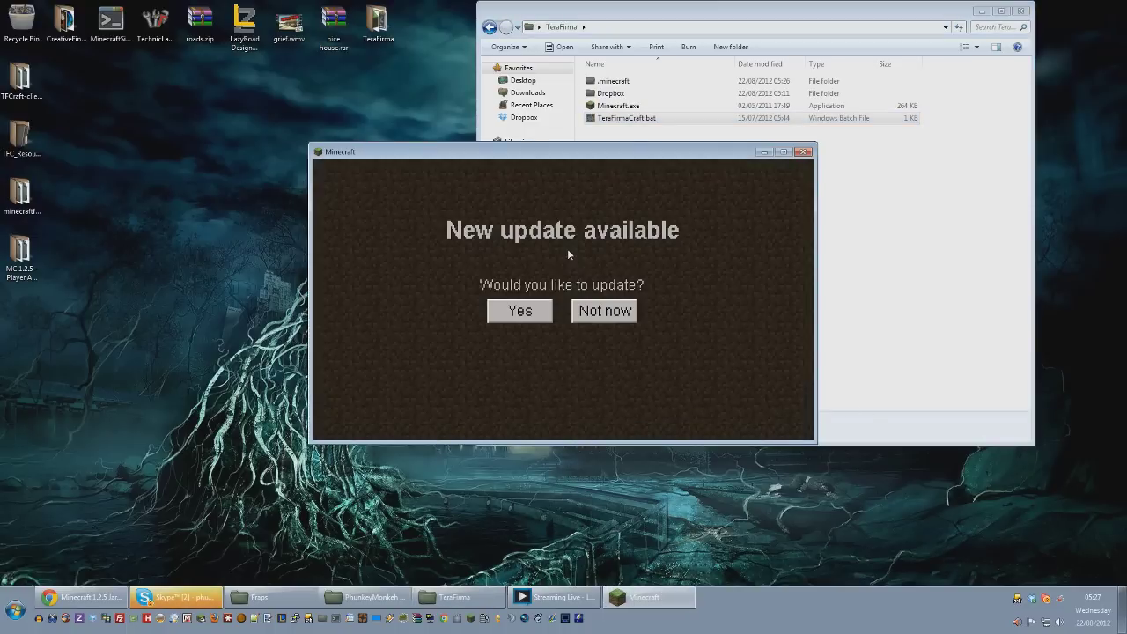
pyautogui.click(574, 310)
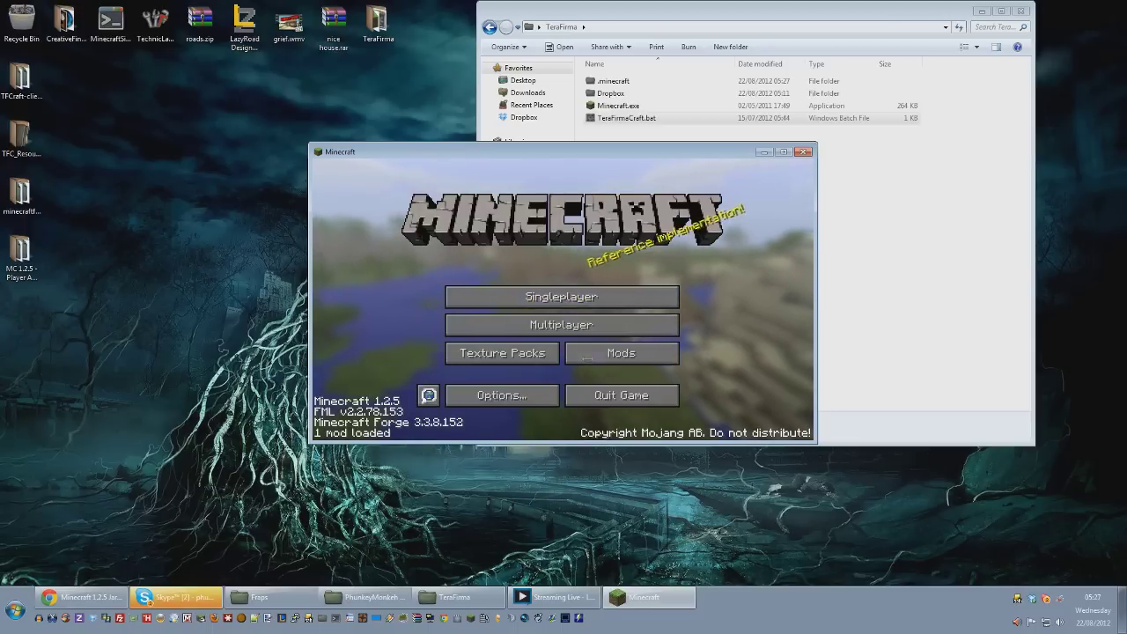
# Step: Examine the Forge Mod Loader and Minecraft Forge entries in the game's mod list, and leave the list
pyautogui.click(627, 356)
pyautogui.click(389, 275)
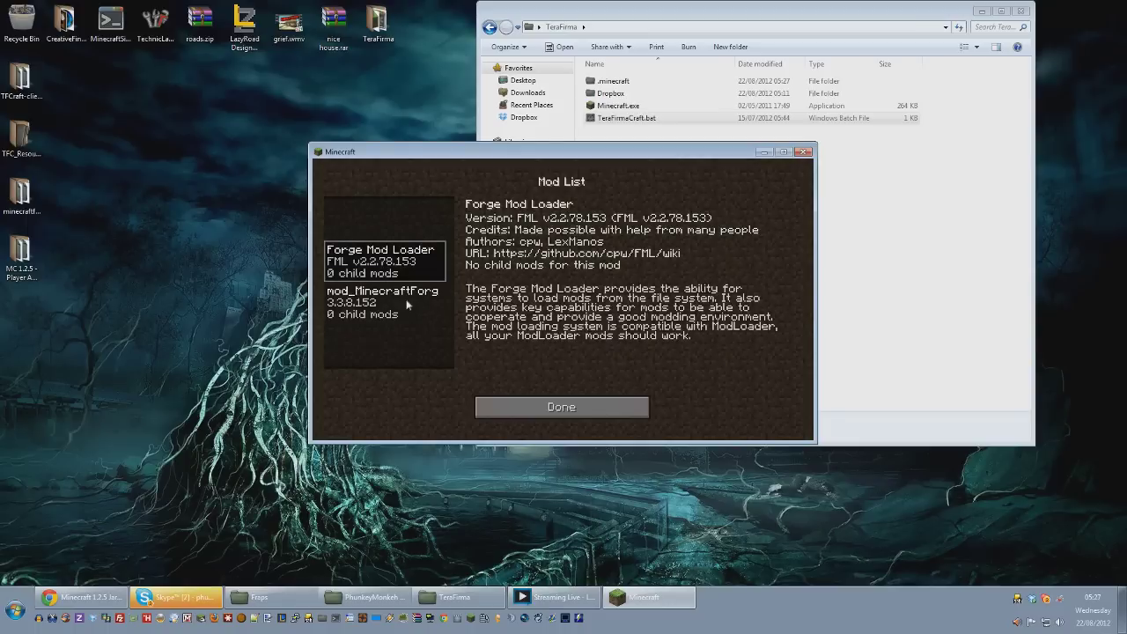
pyautogui.click(378, 304)
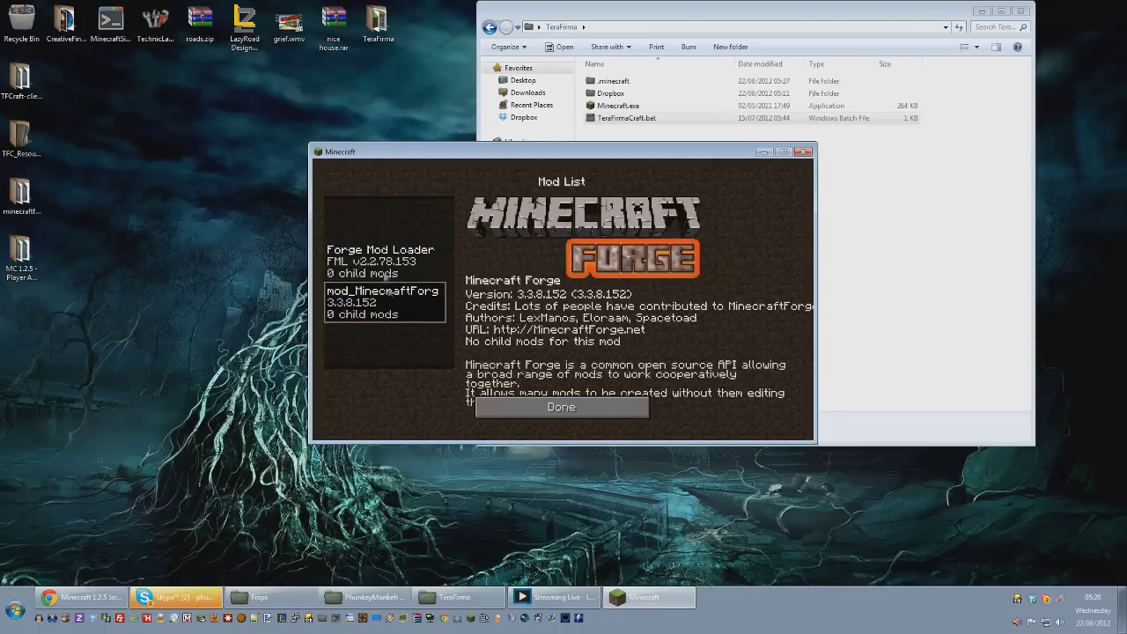
pyautogui.click(389, 275)
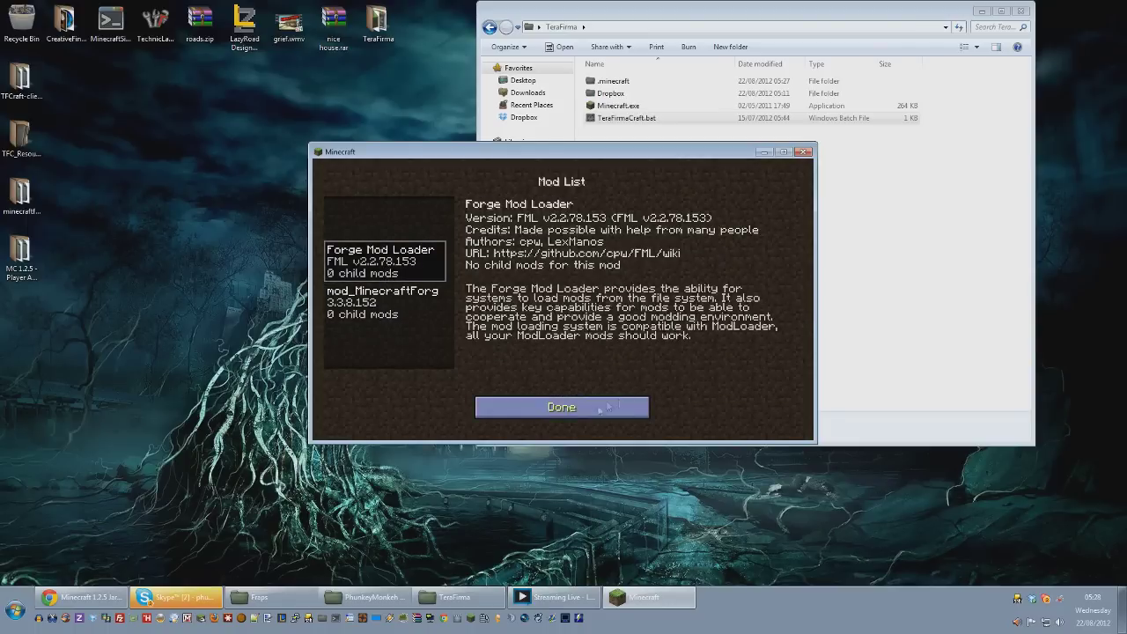
pyautogui.click(561, 407)
# Step: Open minecraft.jar from the bin folder inside .minecraft as a WinRAR archive
pyautogui.doubleClick(614, 81)
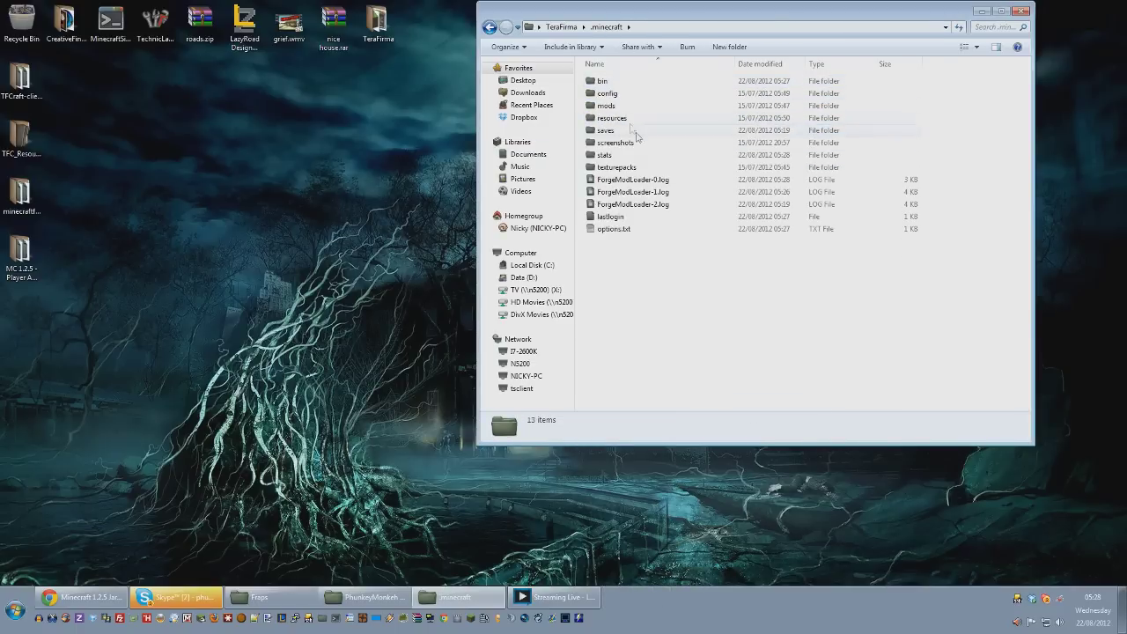
pyautogui.doubleClick(616, 82)
pyautogui.click(627, 145)
pyautogui.rightClick(627, 148)
pyautogui.moveTo(675, 227)
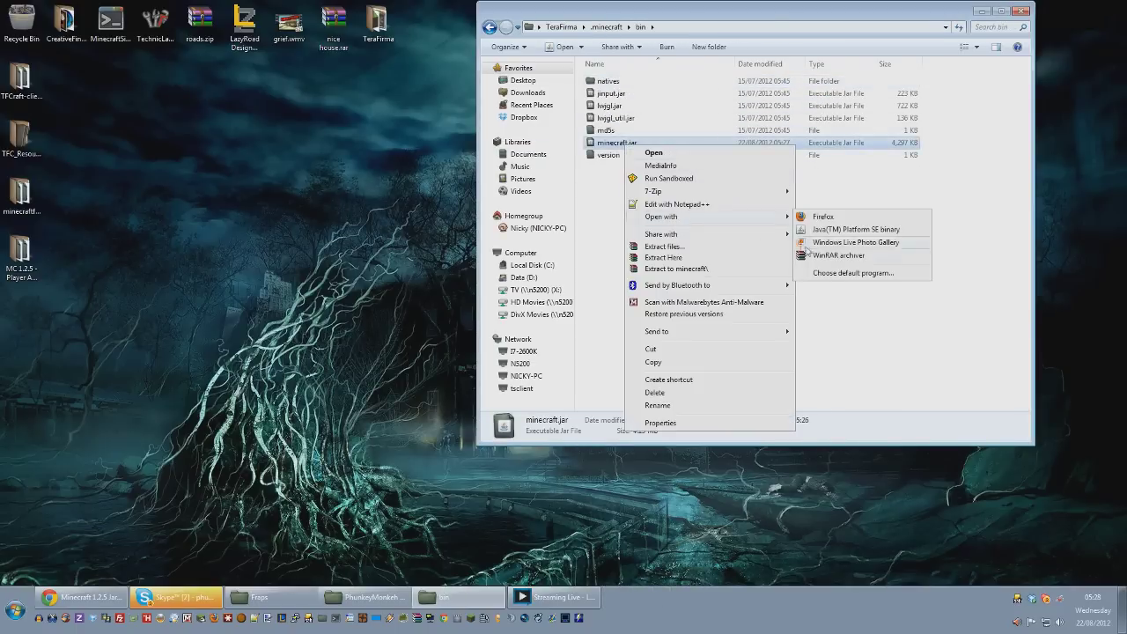
pyautogui.click(815, 256)
# Step: Open the MC 1.2.5 - Player API folder on the desktop and delete readme.txt and changelog.txt from it
pyautogui.doubleClick(23, 251)
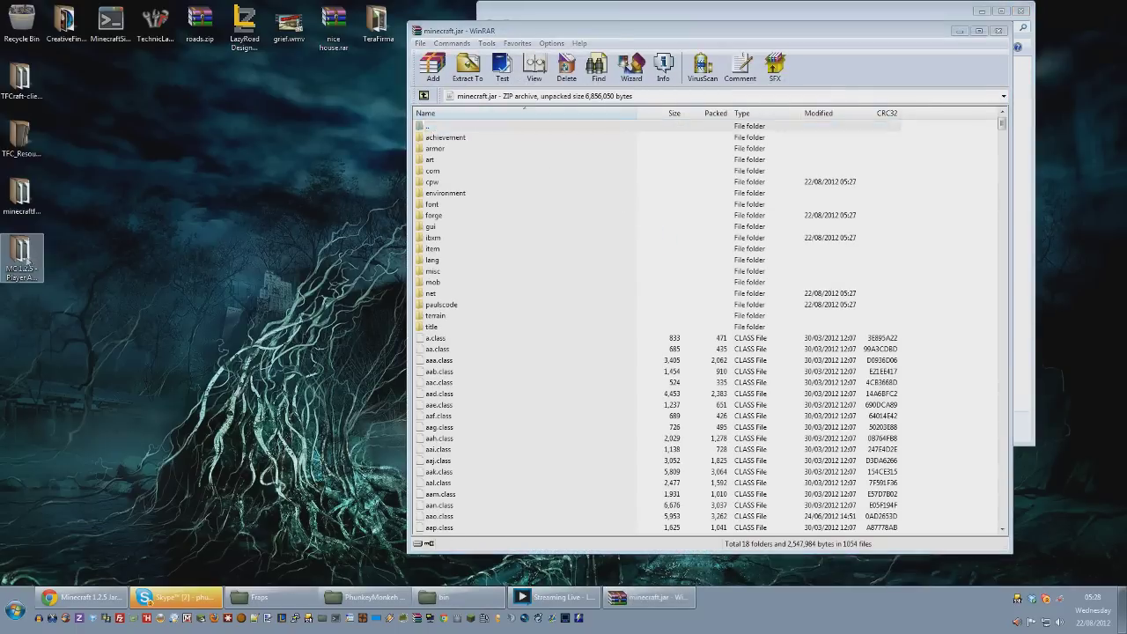
pyautogui.click(210, 164)
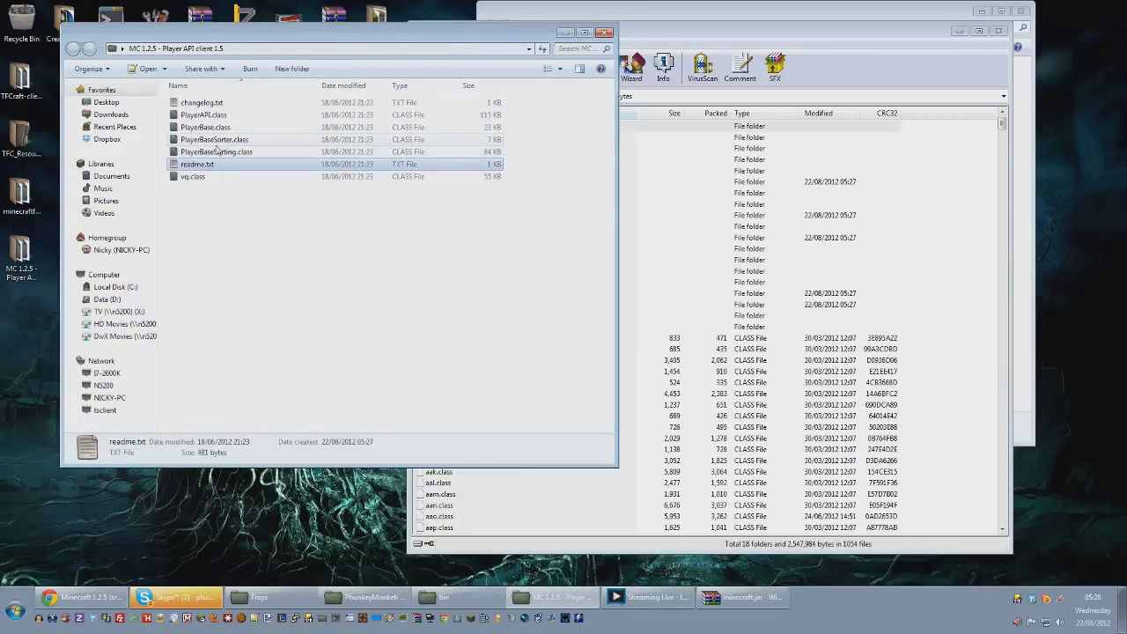
pyautogui.keyDown('shift'); pyautogui.click(221, 106); pyautogui.keyUp('shift')
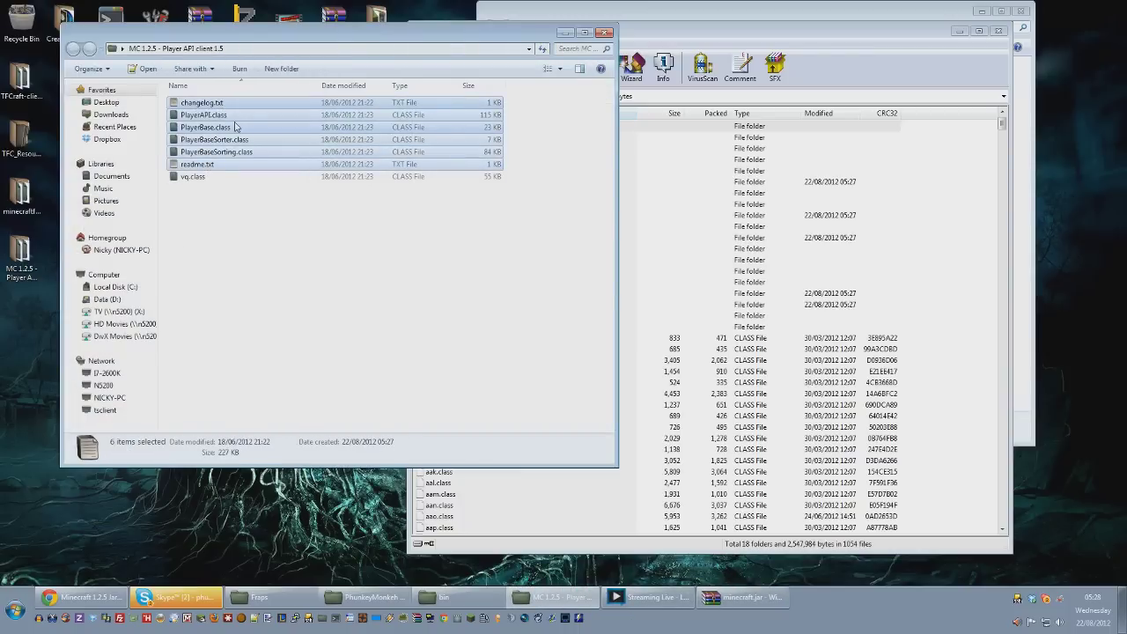
pyautogui.click(215, 167)
pyautogui.press('Delete')
pyautogui.press('Return')
pyautogui.click(202, 102)
pyautogui.press('Delete')
pyautogui.press('Return')
# Step: Add the five remaining Player API class files to minecraft.jar, replacing existing files, and close the archive and the folder
pyautogui.moveTo(220, 178); pyautogui.dragTo(206, 104)
pyautogui.moveTo(204, 103); pyautogui.dragTo(719, 445)
pyautogui.click(708, 388)
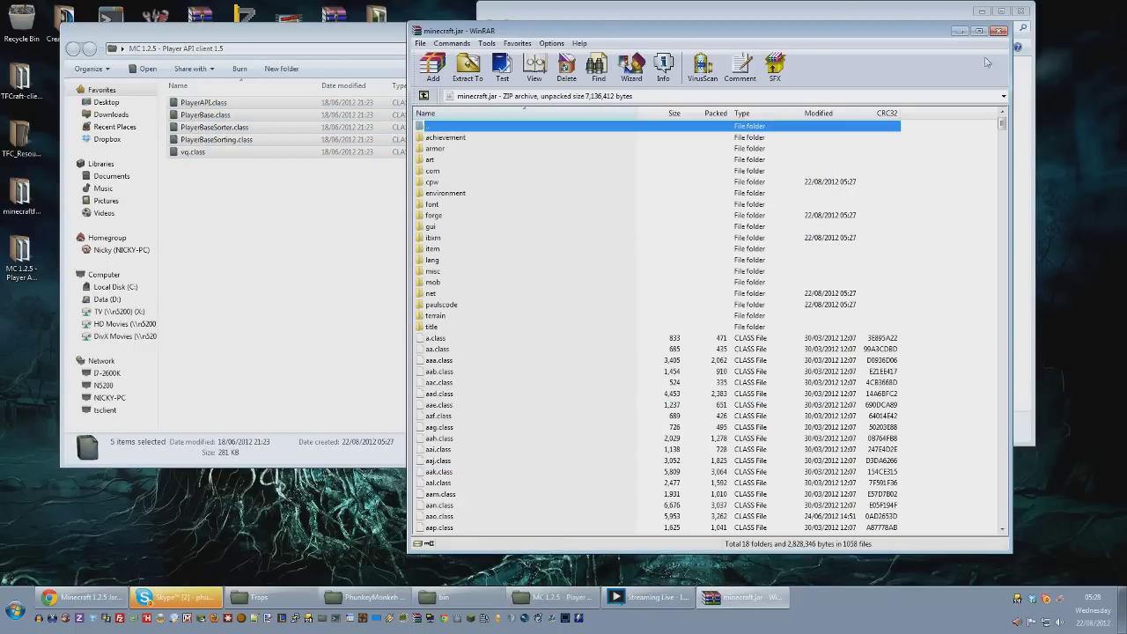
pyautogui.click(999, 30)
pyautogui.click(607, 33)
# Step: Return to the TeraFirma folder, launch TeraFirmaCraft.bat, log in with the remembered credentials, and decline the update
pyautogui.click(561, 26)
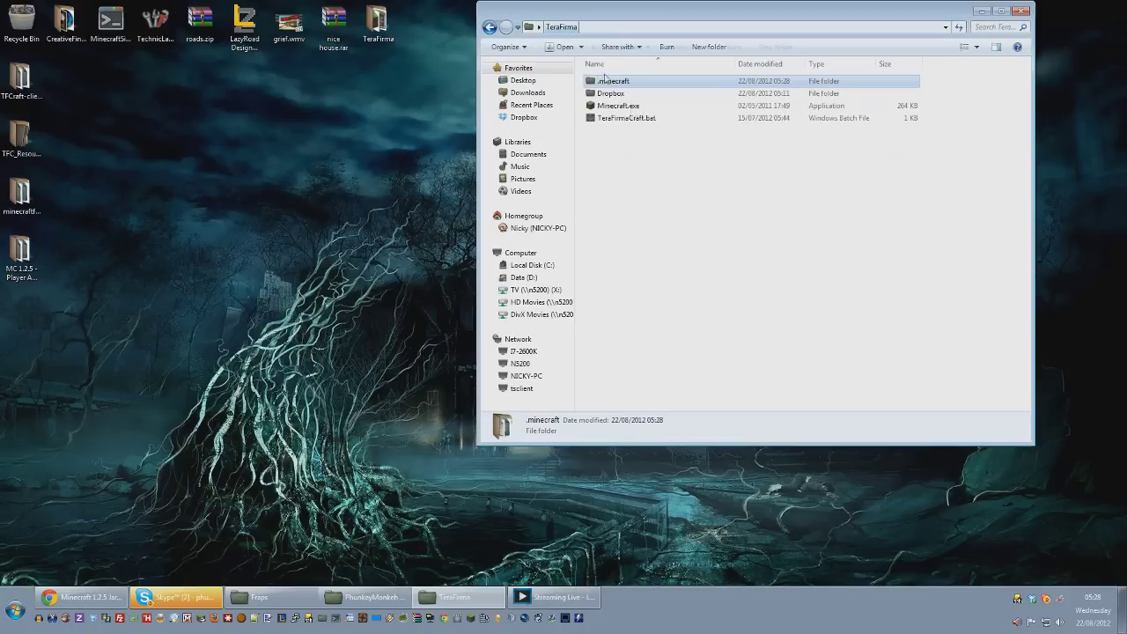
pyautogui.click(626, 118)
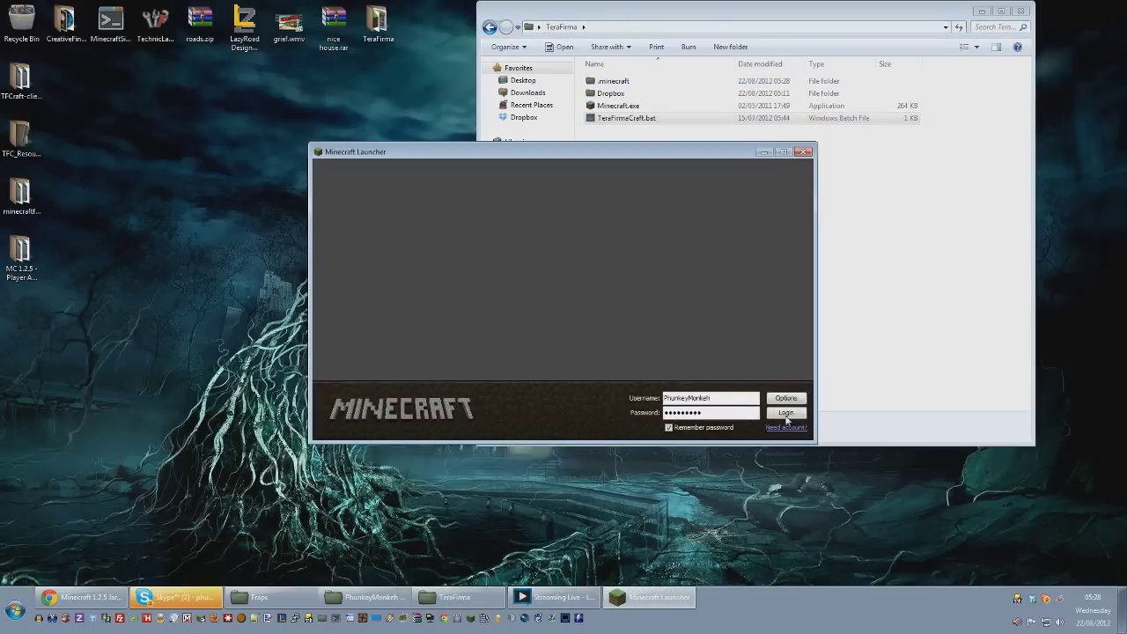
pyautogui.click(786, 416)
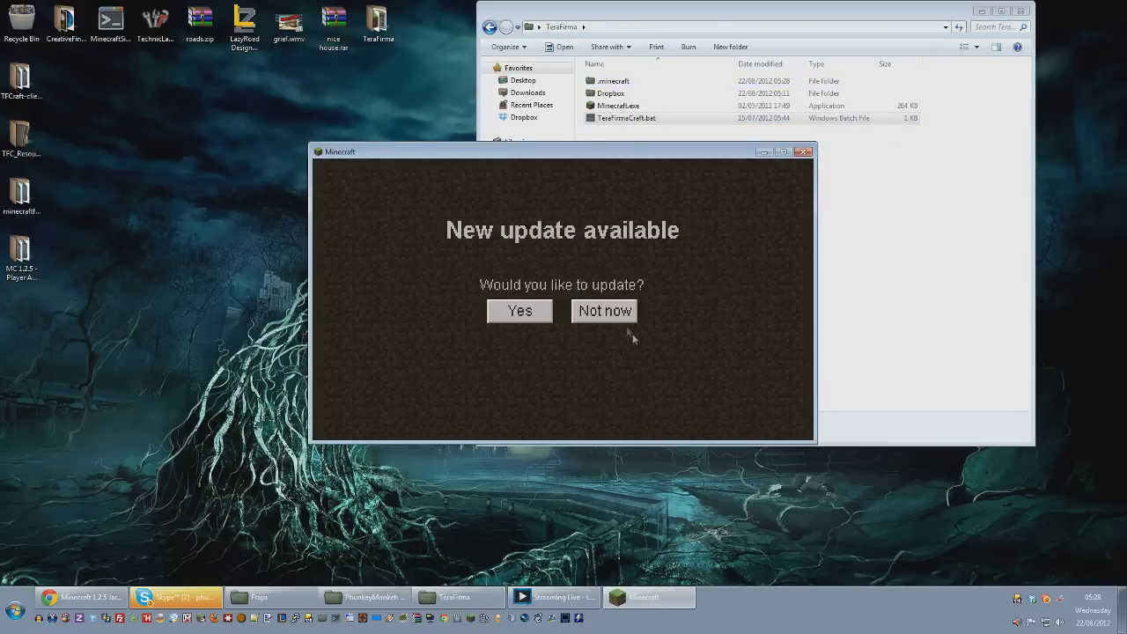
pyautogui.click(608, 315)
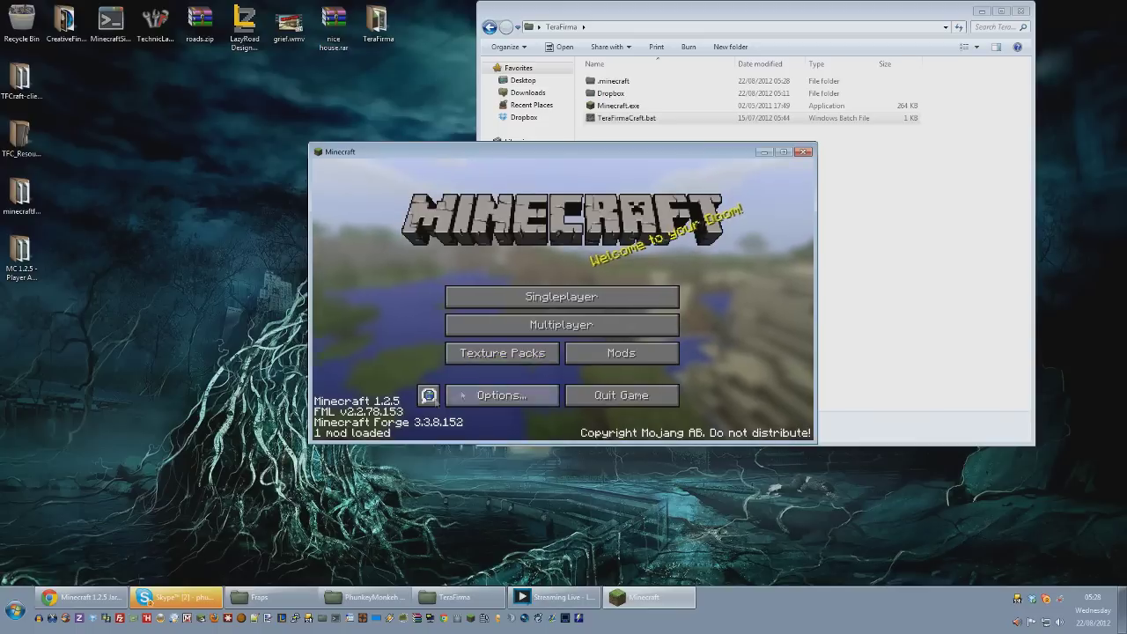
# Step: Check the Minecraft Forge entry in the game's mod list, and close the game
pyautogui.click(646, 353)
pyautogui.click(422, 315)
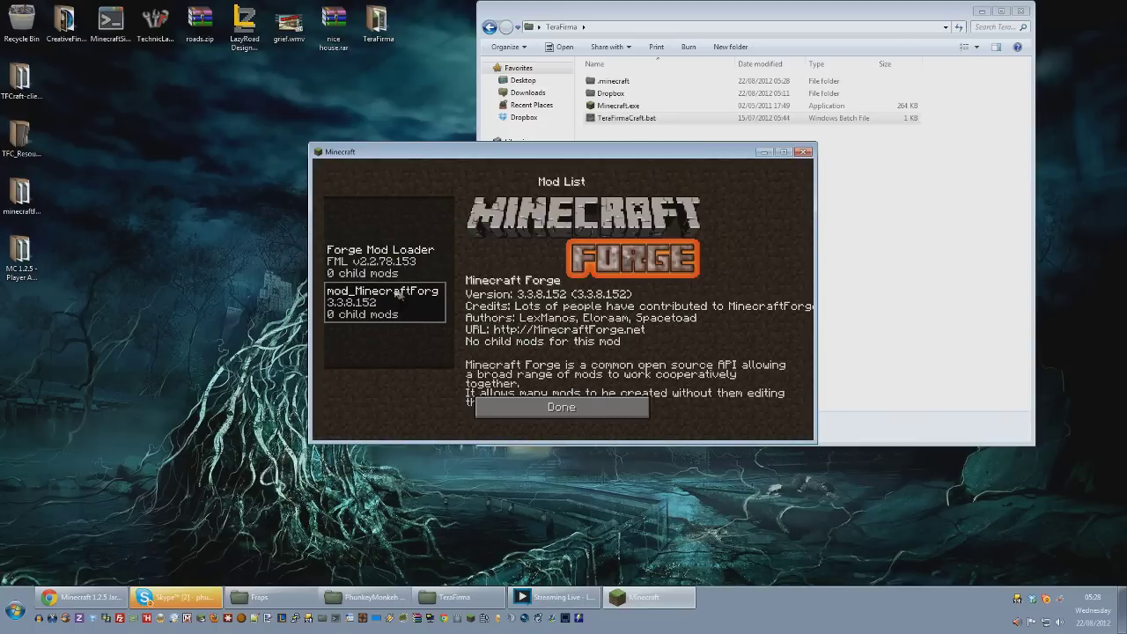
pyautogui.click(561, 407)
pyautogui.click(802, 154)
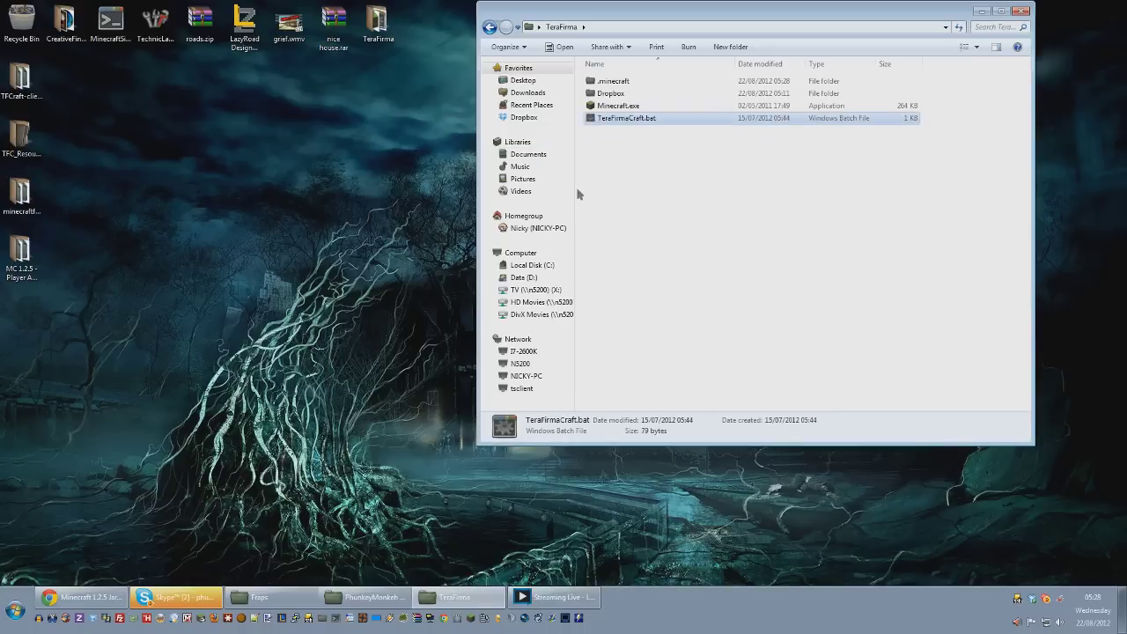
# Step: Go back into .minecraft's bin folder and reopen minecraft.jar as a WinRAR archive
pyautogui.click(614, 81)
pyautogui.doubleClick(614, 81)
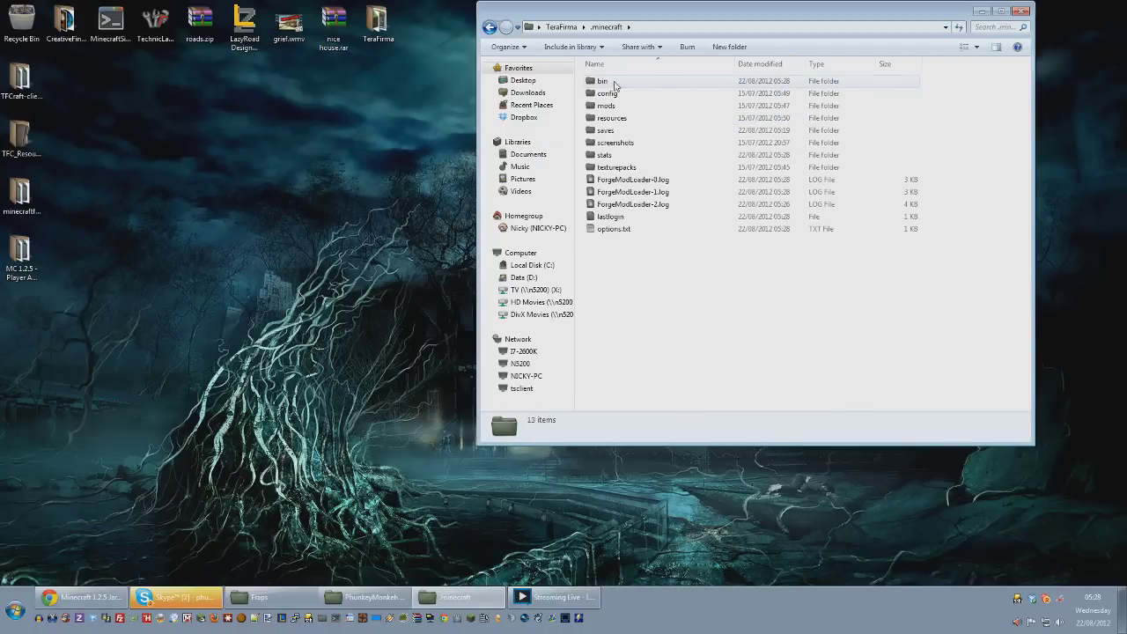
pyautogui.doubleClick(605, 82)
pyautogui.rightClick(633, 144)
pyautogui.moveTo(665, 217)
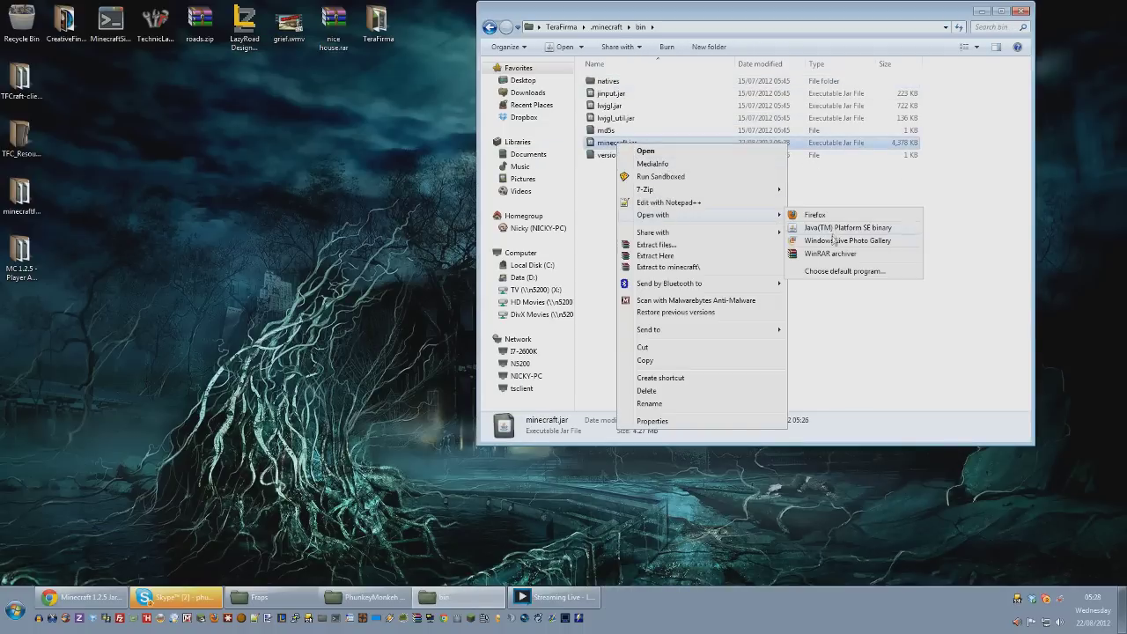
pyautogui.click(828, 254)
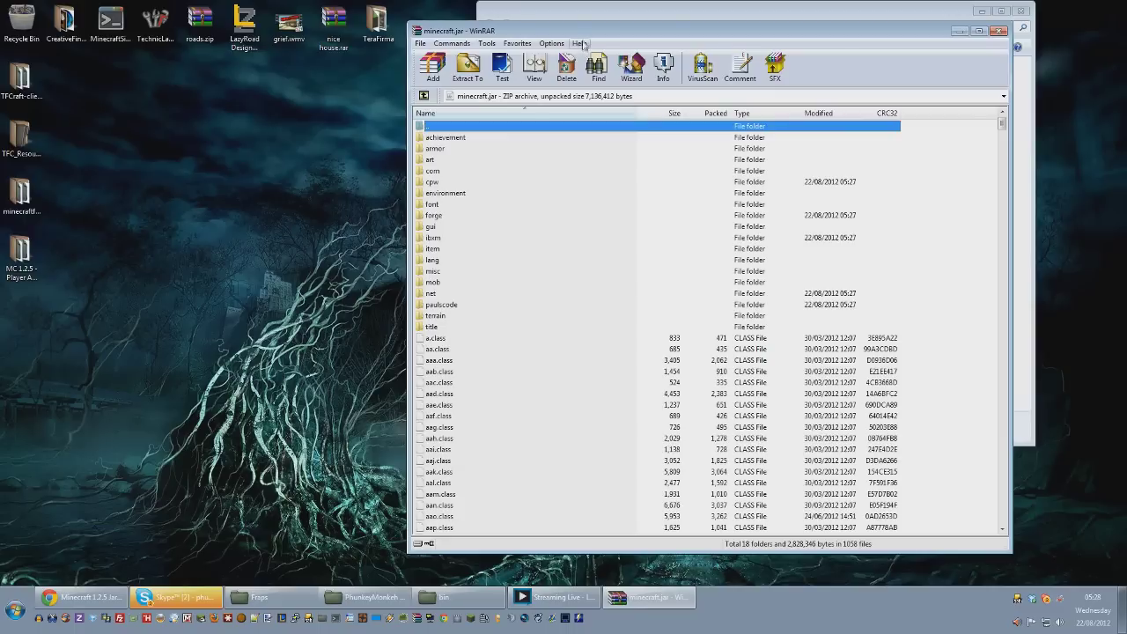
# Step: Move the Minecraft Forge and Player API folders to the Recycle Bin, and delete license.txt from the TFCraft-client-core-B2-Build48 folder
pyautogui.moveTo(55, 290); pyautogui.dragTo(35, 37)
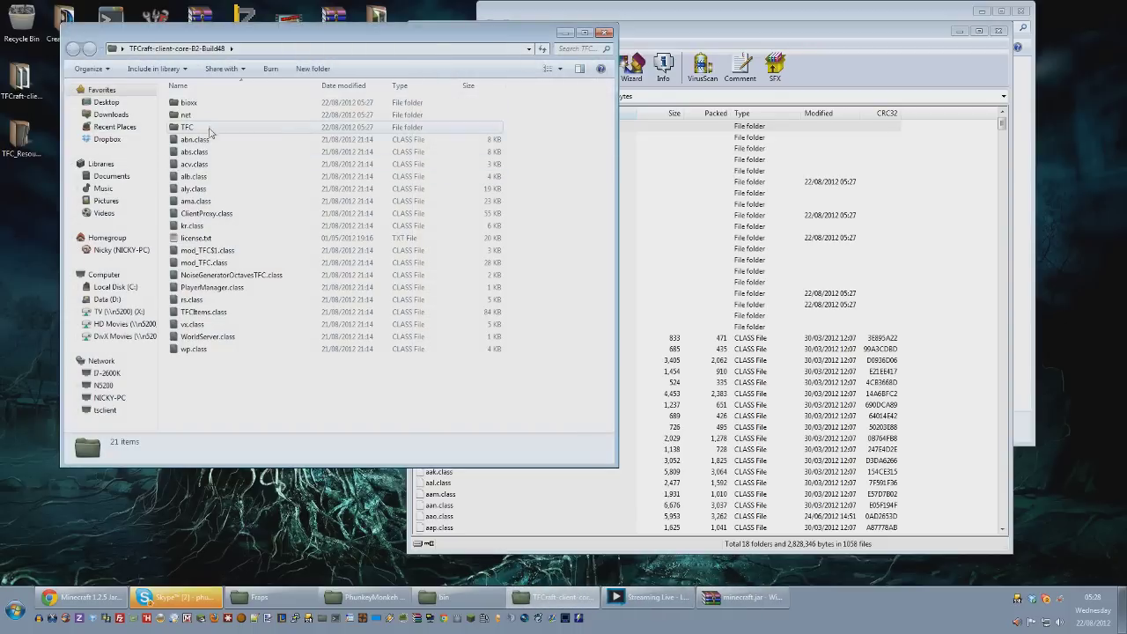
pyautogui.click(211, 238)
pyautogui.press('Delete')
pyautogui.press('Return')
# Step: Add all remaining contents of the TFCraft-client-core-B2-Build48 folder to minecraft.jar, replacing existing files, and close the folder
pyautogui.moveTo(218, 370); pyautogui.dragTo(775, 446)
pyautogui.click(719, 390)
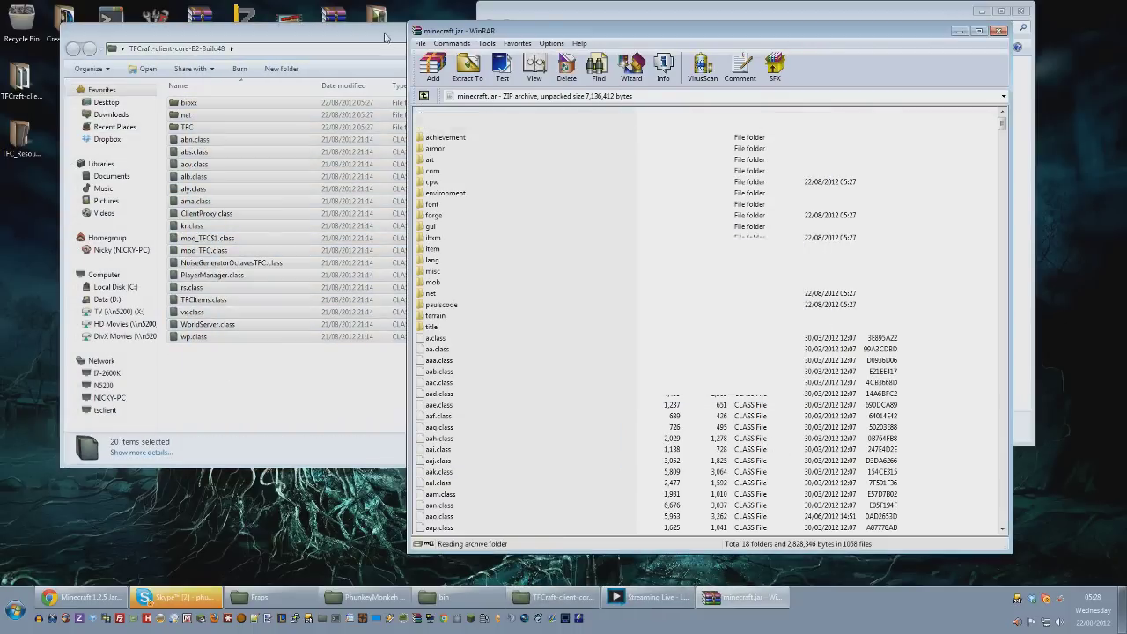
pyautogui.click(370, 35)
pyautogui.click(606, 32)
# Step: Add the armor, bioxx, mob and sounds folders from TFC_Resources to minecraft.jar, and close the folder and the archive
pyautogui.doubleClick(19, 136)
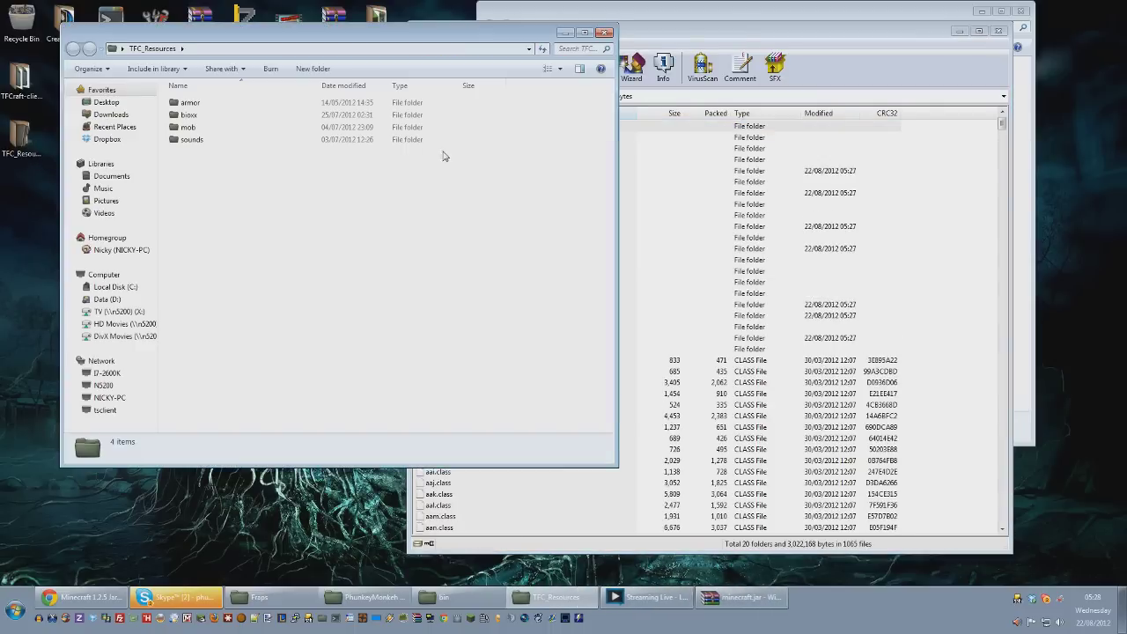
pyautogui.moveTo(208, 164); pyautogui.dragTo(738, 412)
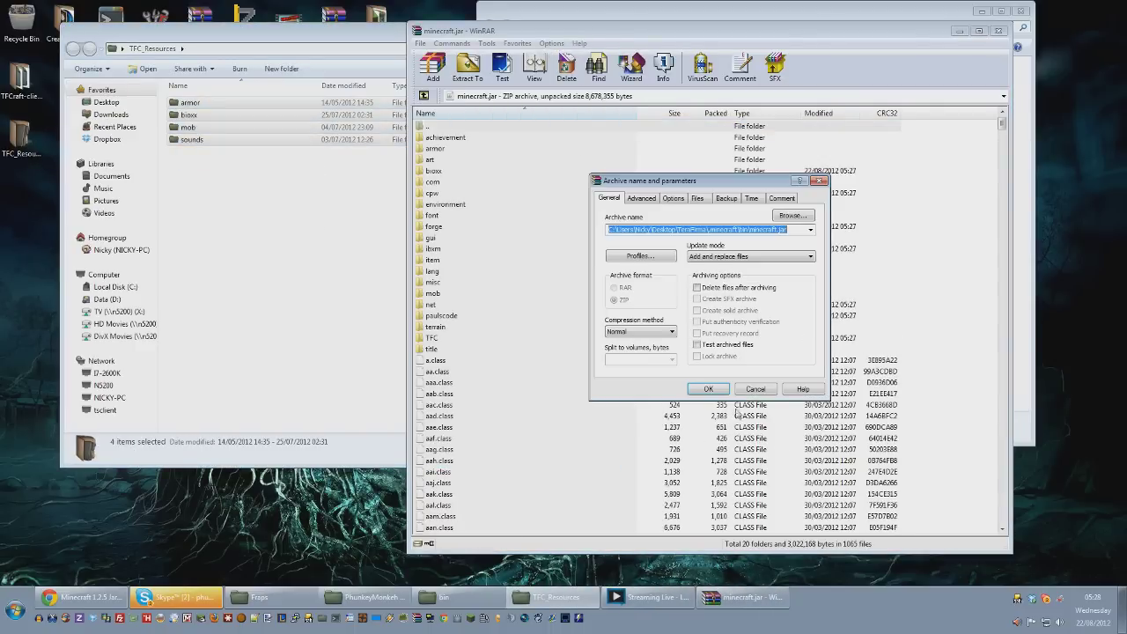
pyautogui.press('Return')
pyautogui.click(405, 38)
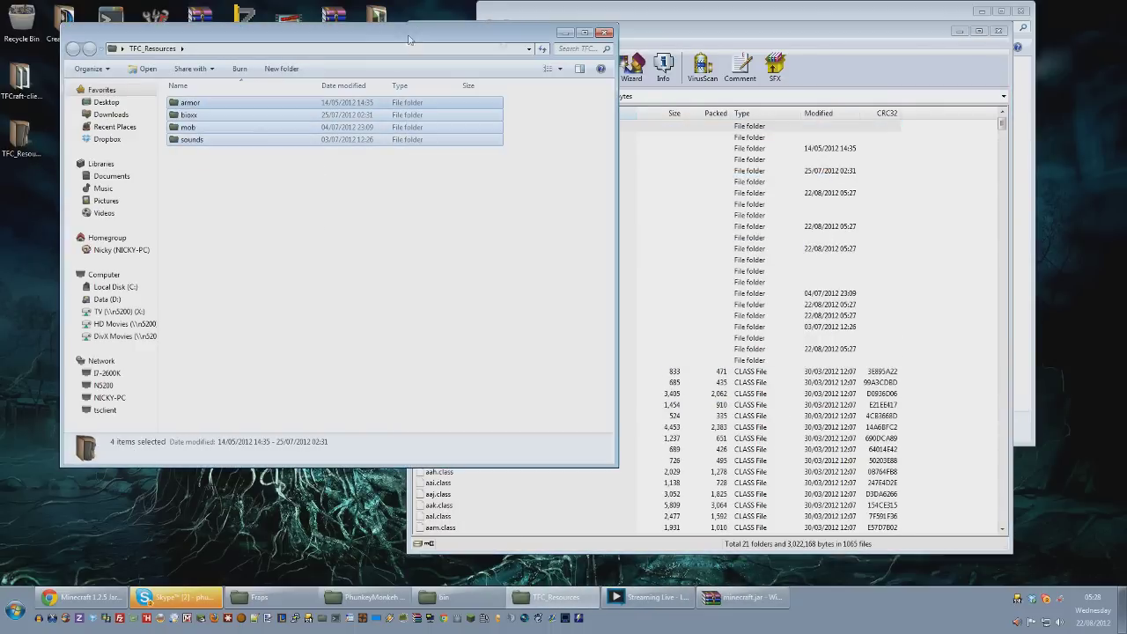
pyautogui.click(604, 33)
pyautogui.click(998, 31)
# Step: Launch TeraFirmaCraft.bat from the TeraFirma folder again, log in with the remembered credentials, and decline the update
pyautogui.click(561, 26)
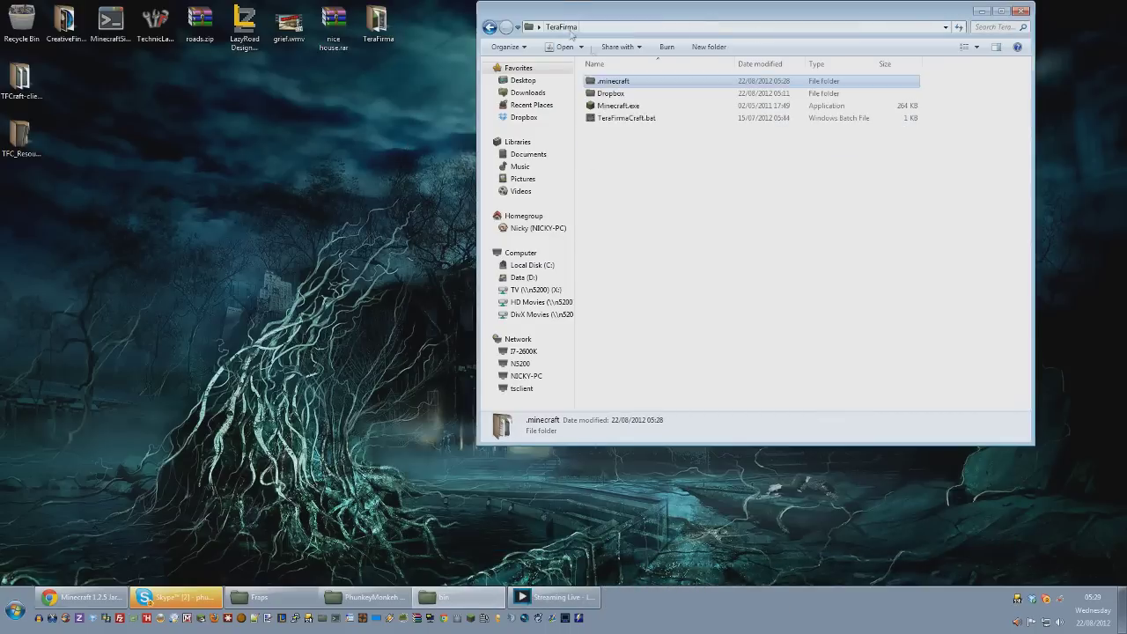
pyautogui.doubleClick(628, 119)
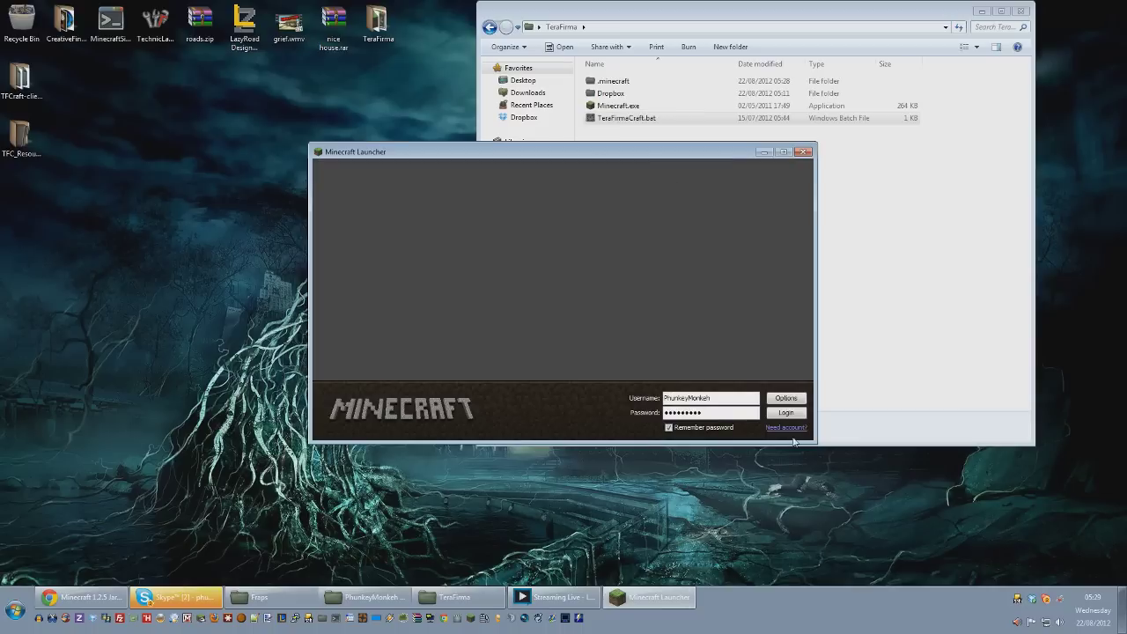
pyautogui.press('Return')
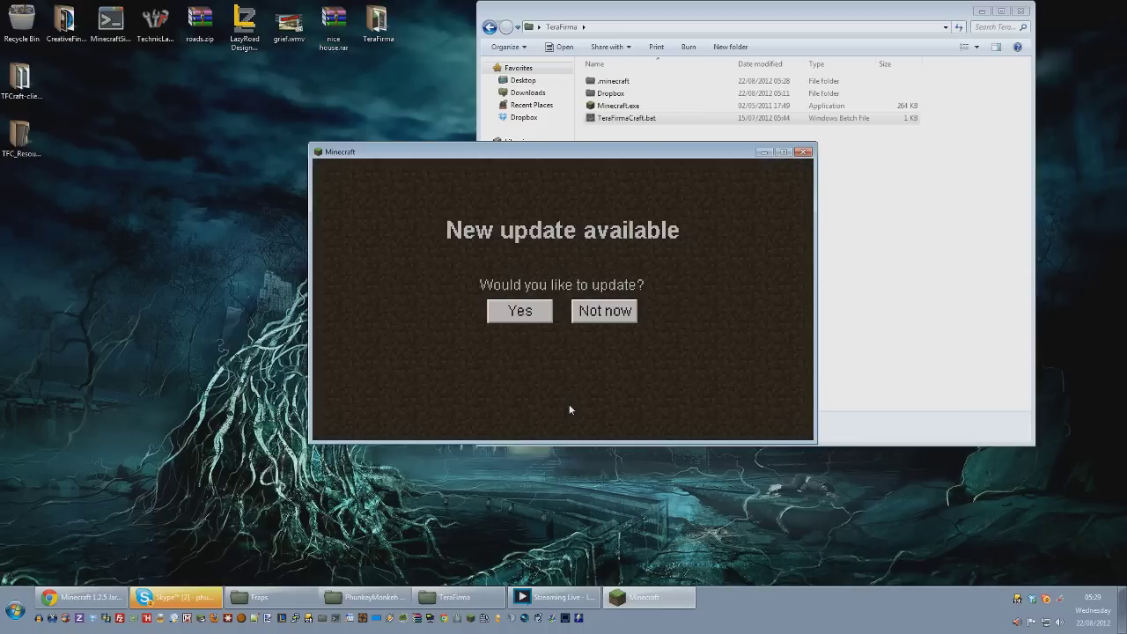
pyautogui.click(600, 319)
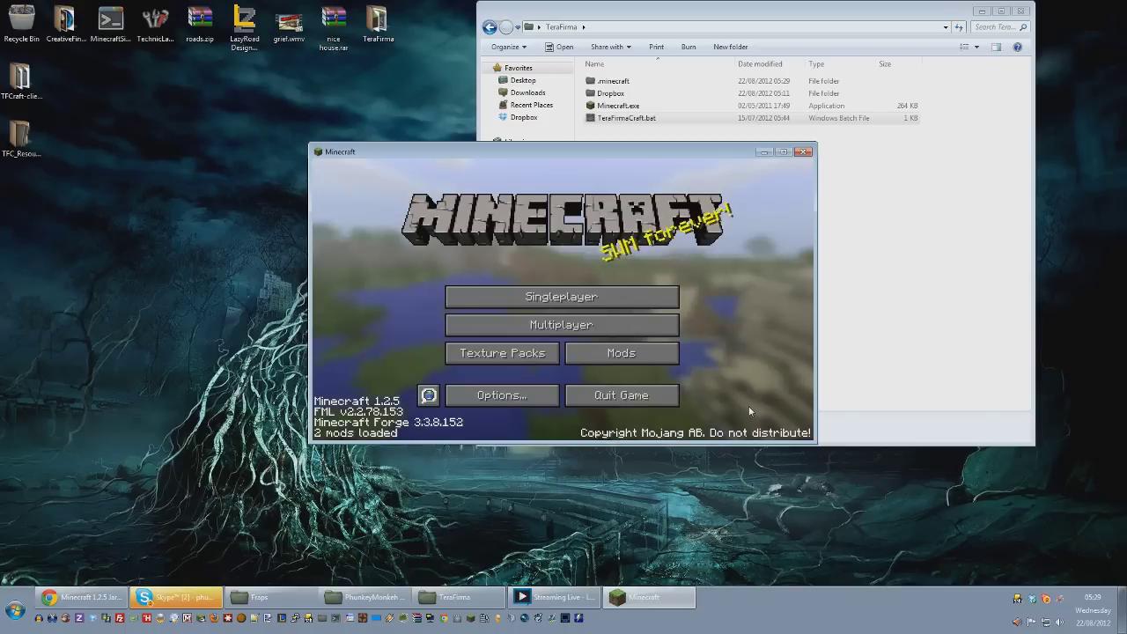
# Step: Examine the Forge Mod Loader and mod_TFC entries in the game's mod list, and leave the list
pyautogui.click(608, 353)
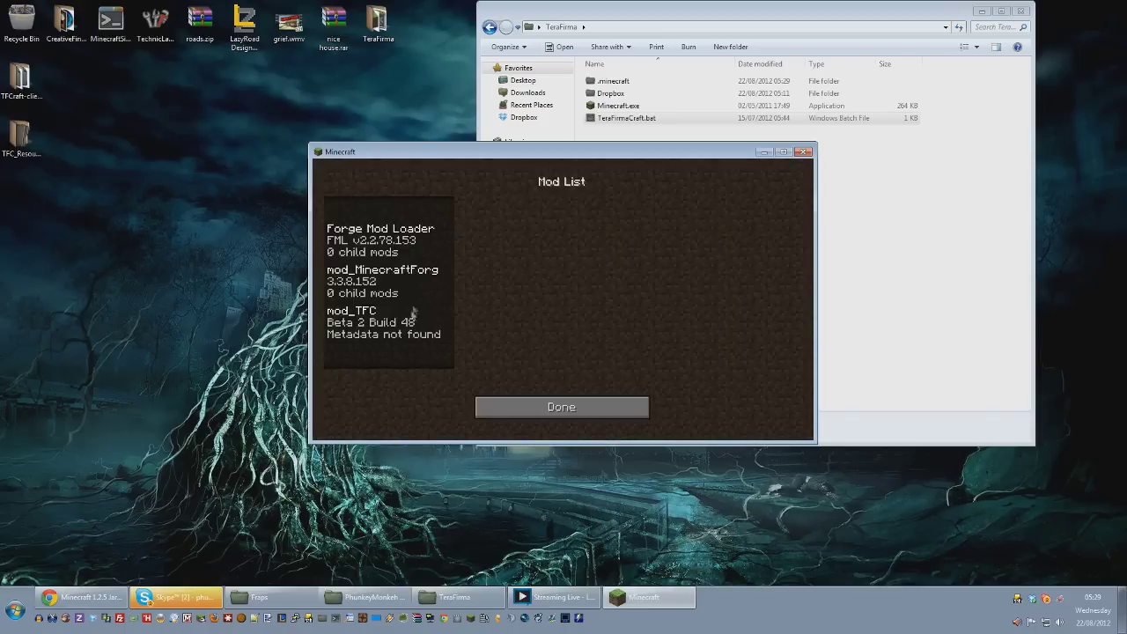
pyautogui.click(363, 331)
pyautogui.click(373, 255)
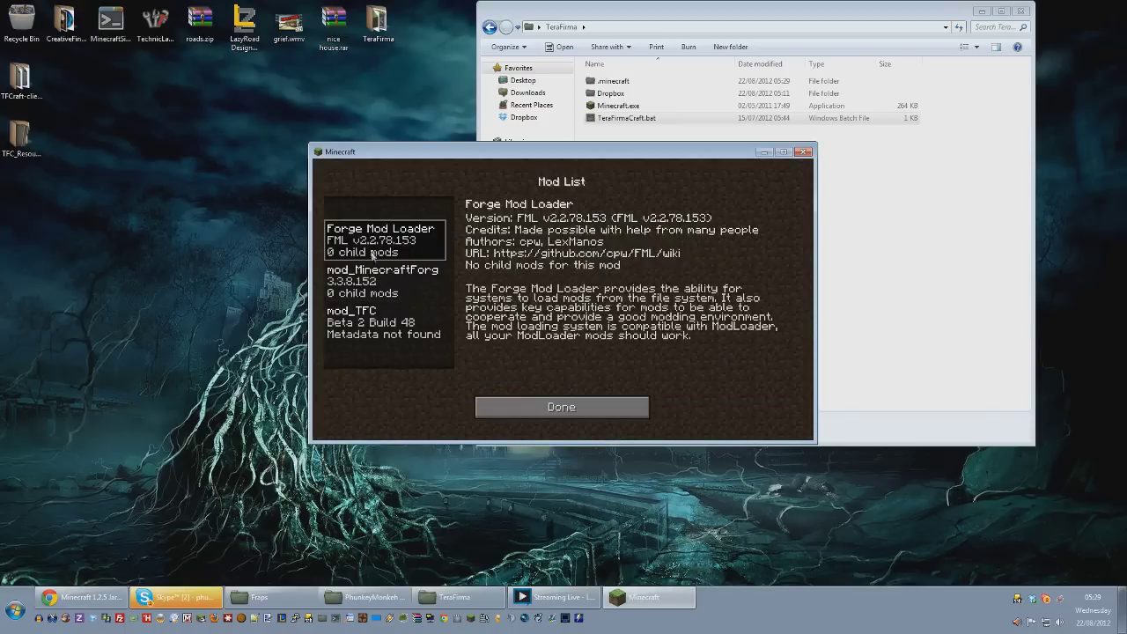
pyautogui.click(359, 322)
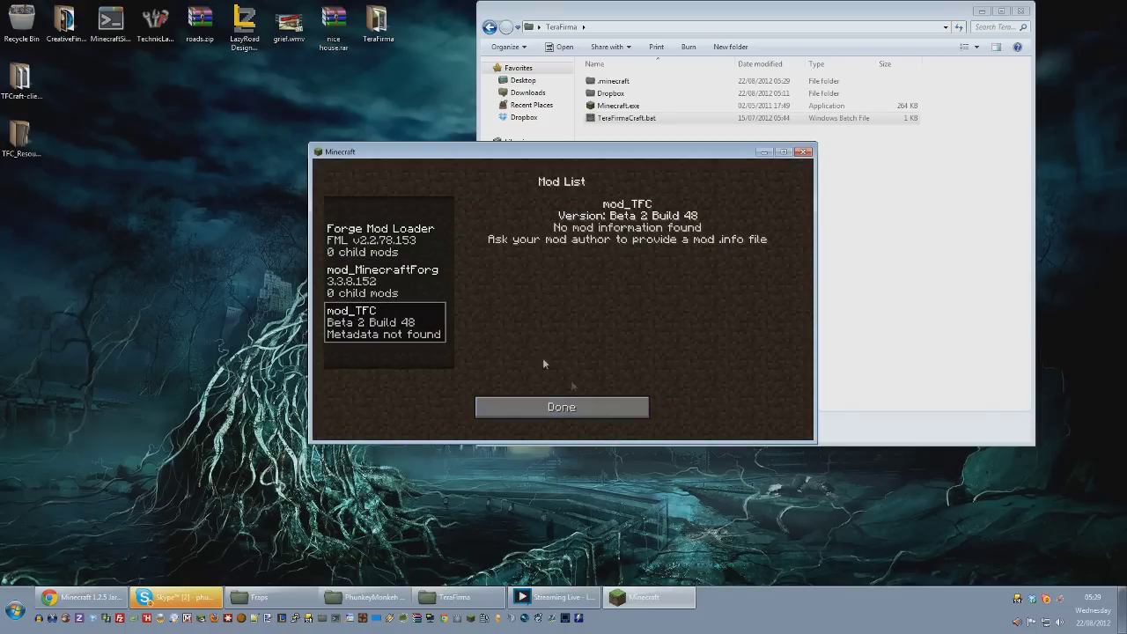
pyautogui.click(548, 408)
# Step: Delete the single-player world New Worlddf
pyautogui.click(546, 296)
pyautogui.click(494, 236)
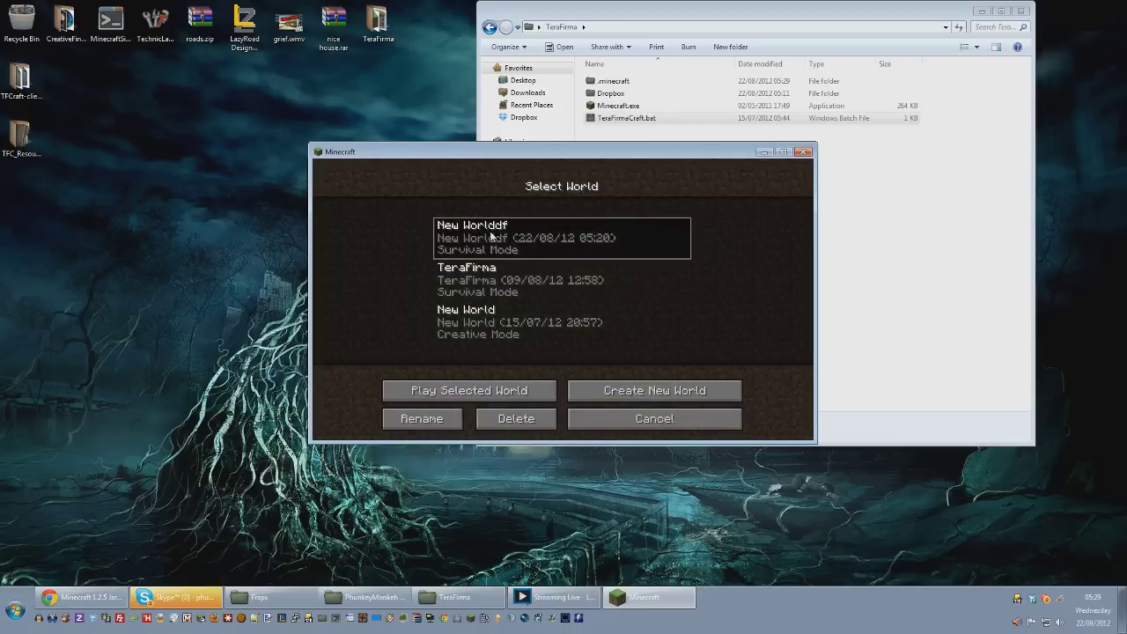
pyautogui.click(519, 419)
pyautogui.click(536, 331)
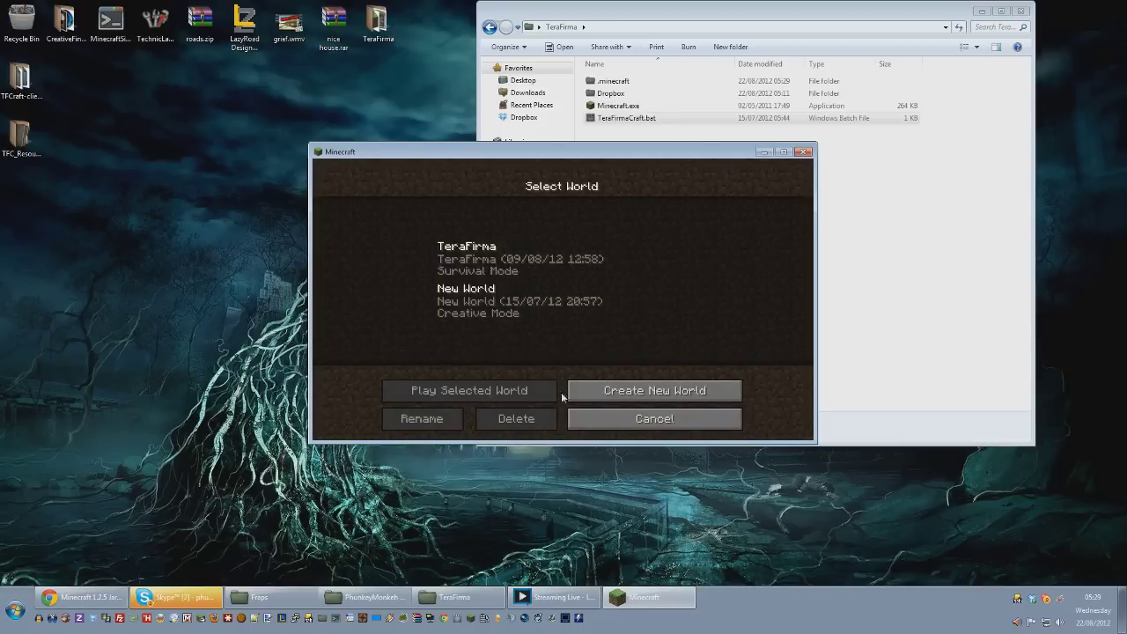
# Step: Create a new Survival world named New Worldfgdgf
pyautogui.click(630, 391)
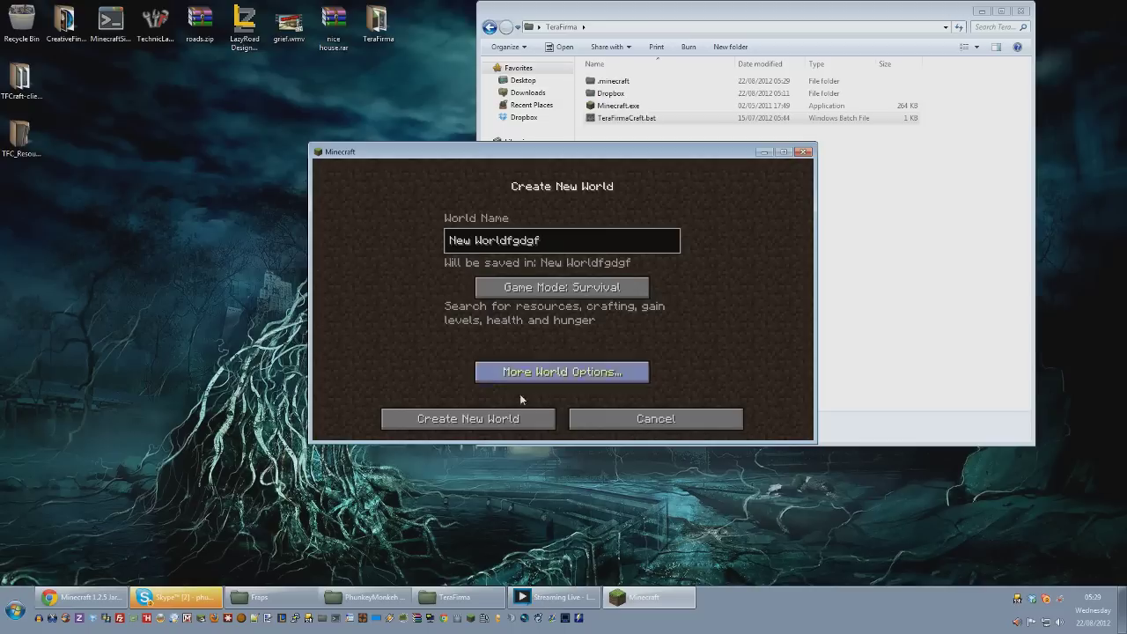
pyautogui.write('fgdgf')
pyautogui.click(433, 411)
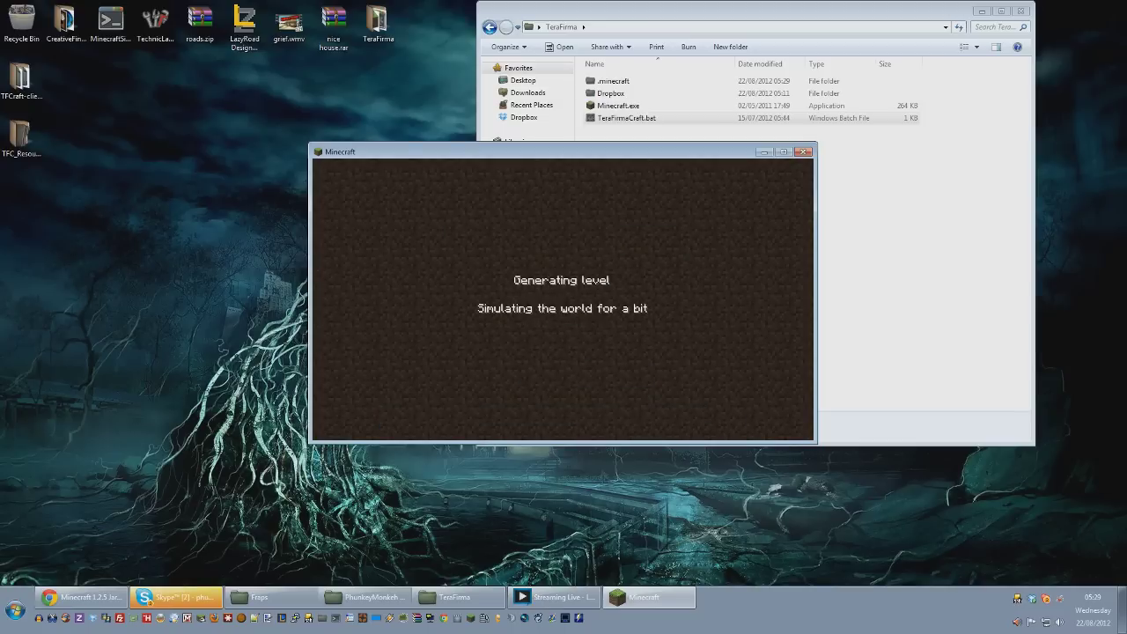
# Step: Walk across the grassland of the new world and collect a ground block and a loose rock
pyautogui.press('w')
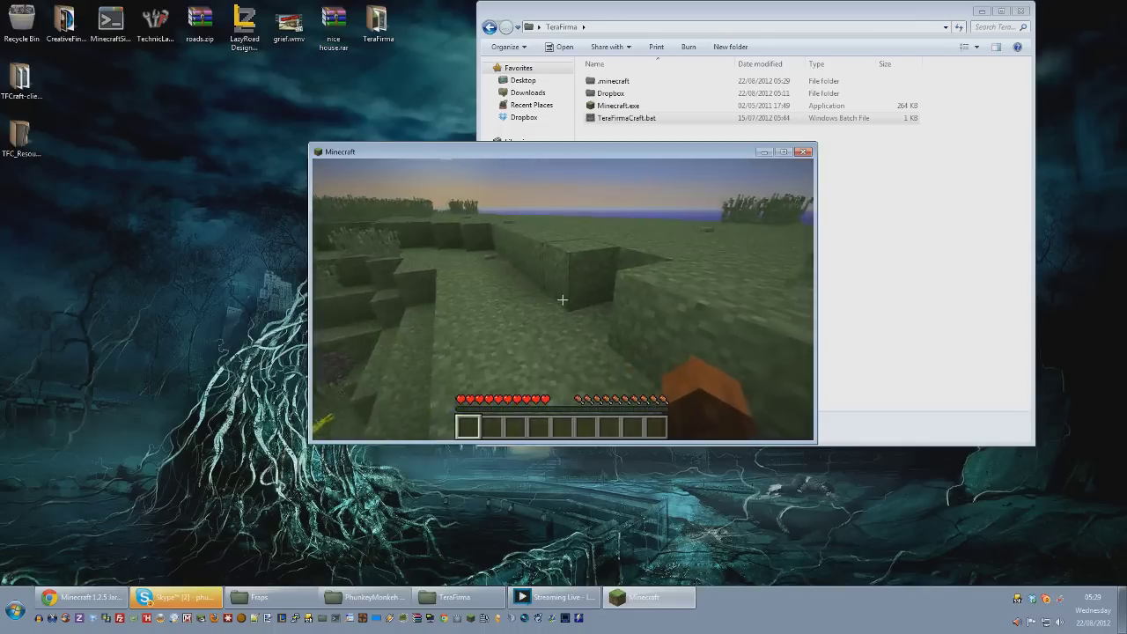
pyautogui.press('w')
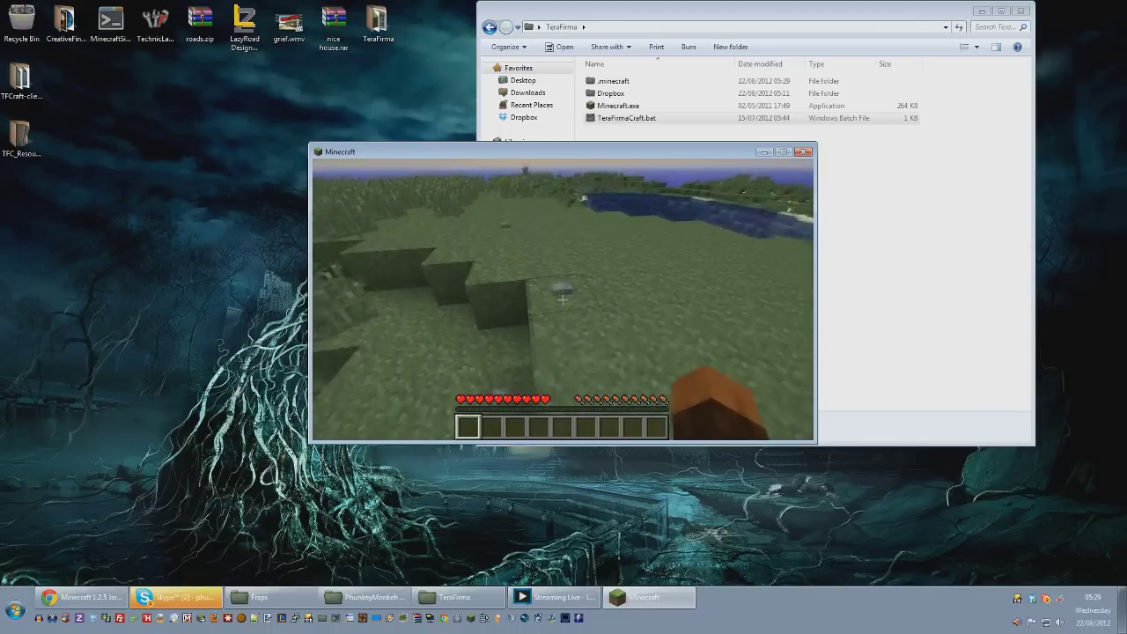
pyautogui.click(563, 300)
pyautogui.rightClick(562, 300)
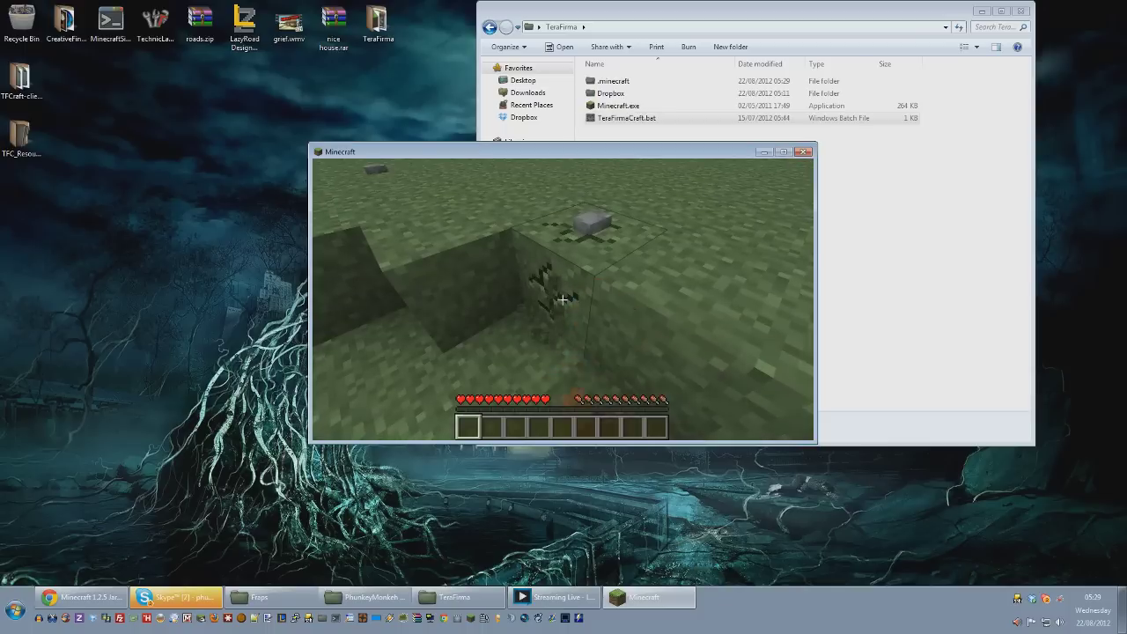
pyautogui.click(562, 301)
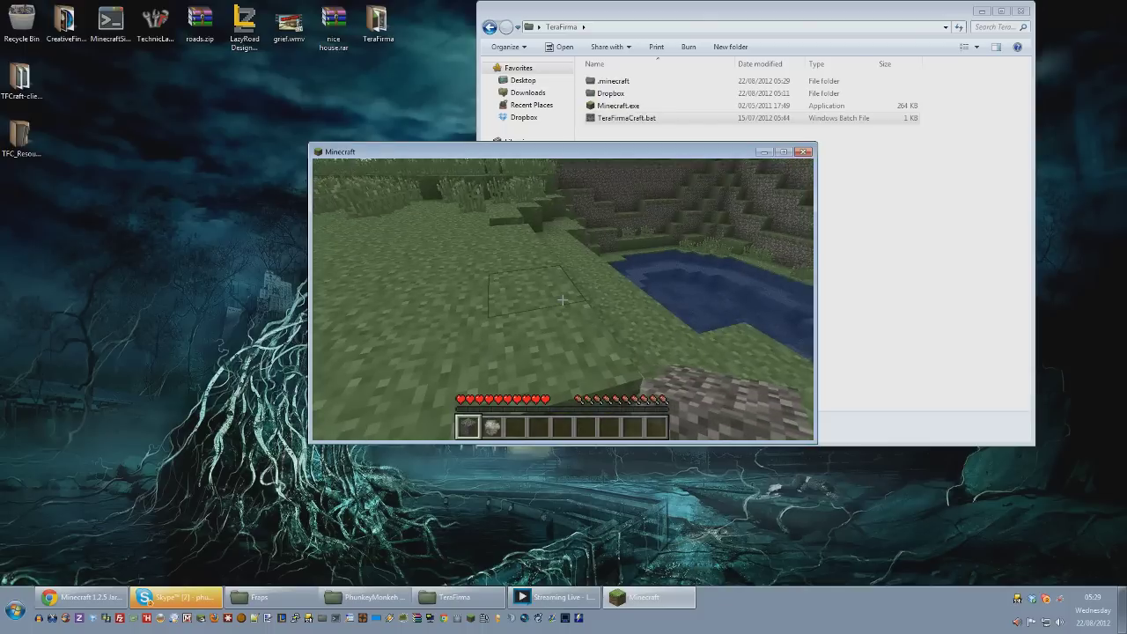
# Step: Check the collected rock's name in the inventory, and continue walking through the world
pyautogui.press('e')
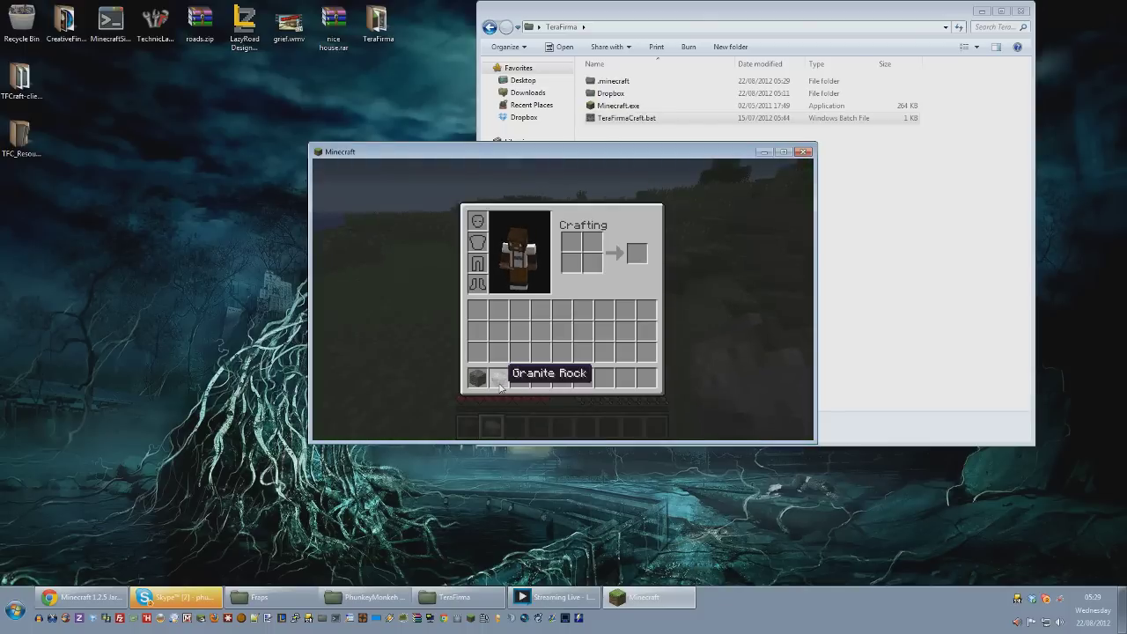
pyautogui.press('e')
pyautogui.press('w')
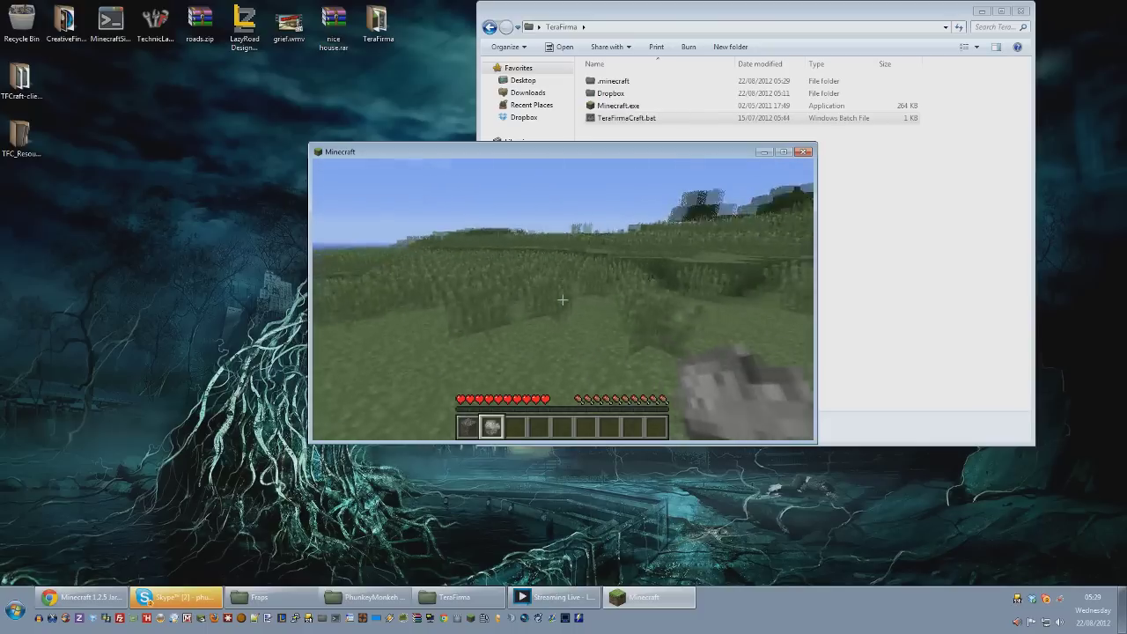